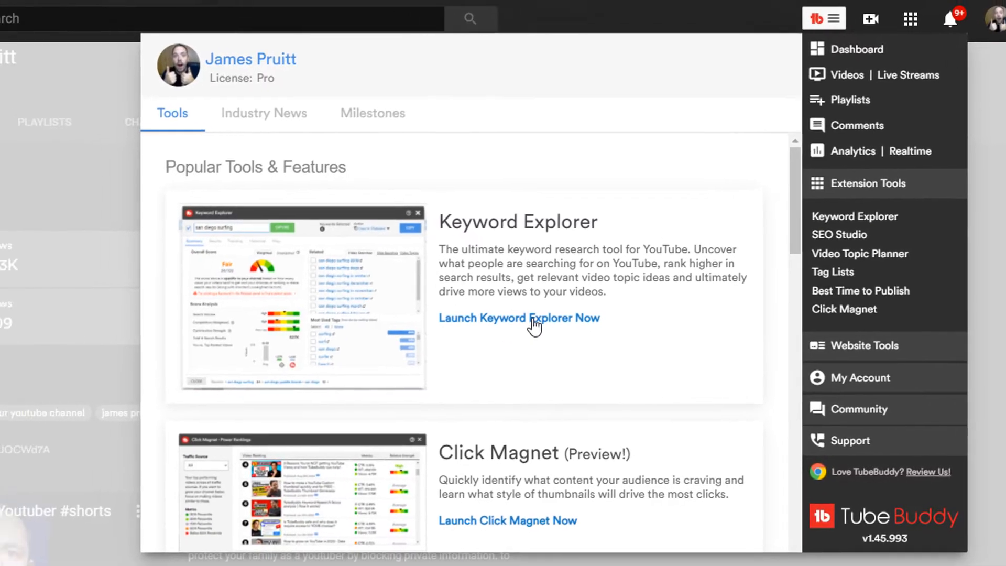
Step: Launch the Keyword Explorer tool and browse its trending United States searches
click(450, 316)
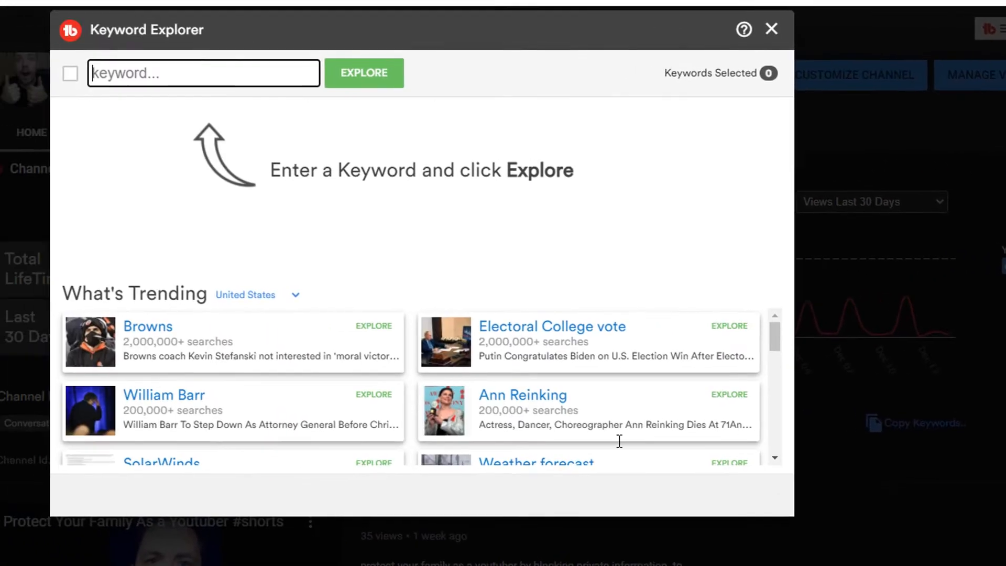
scroll(651, 422, down, 5)
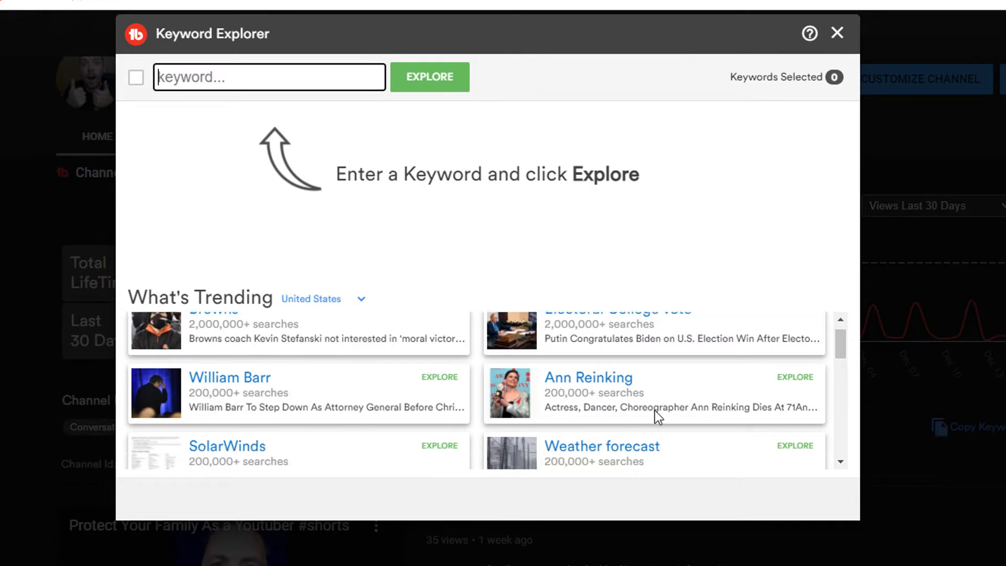
scroll(653, 427, up, 5)
scroll(641, 422, up, 3)
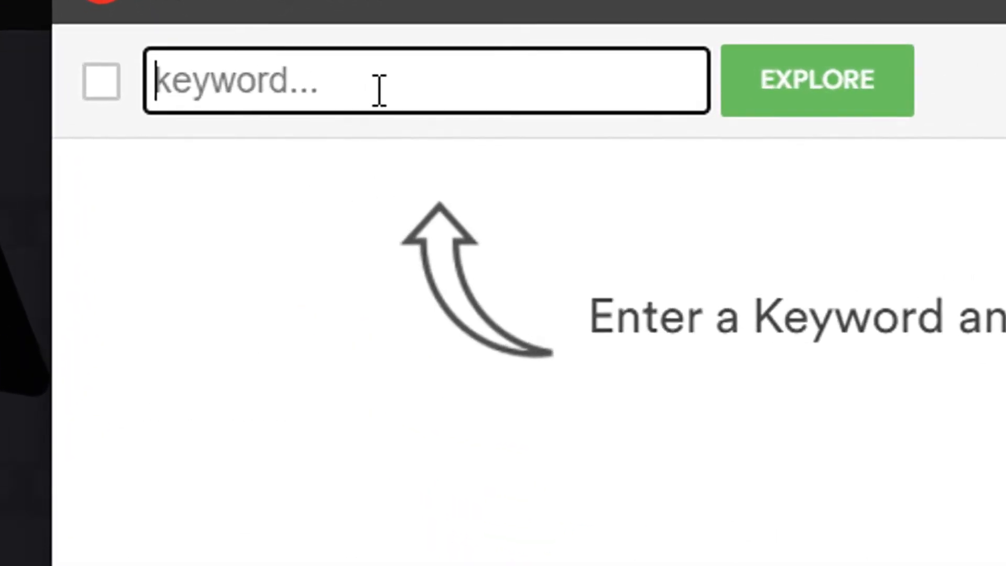
Step: Explore the keyword "keyword research" in the Keyword Explorer
text(KEWO)
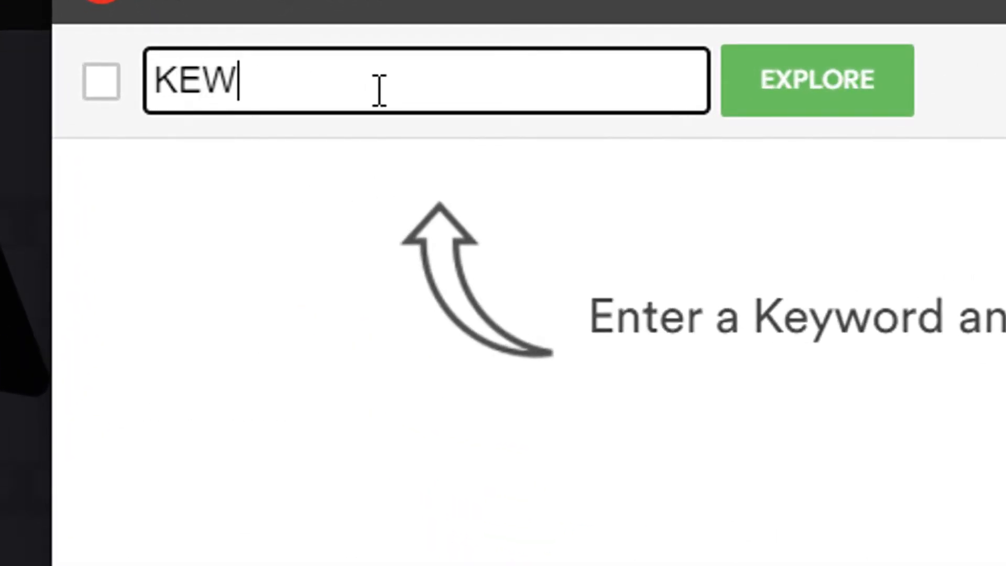
text(RD RESEA)
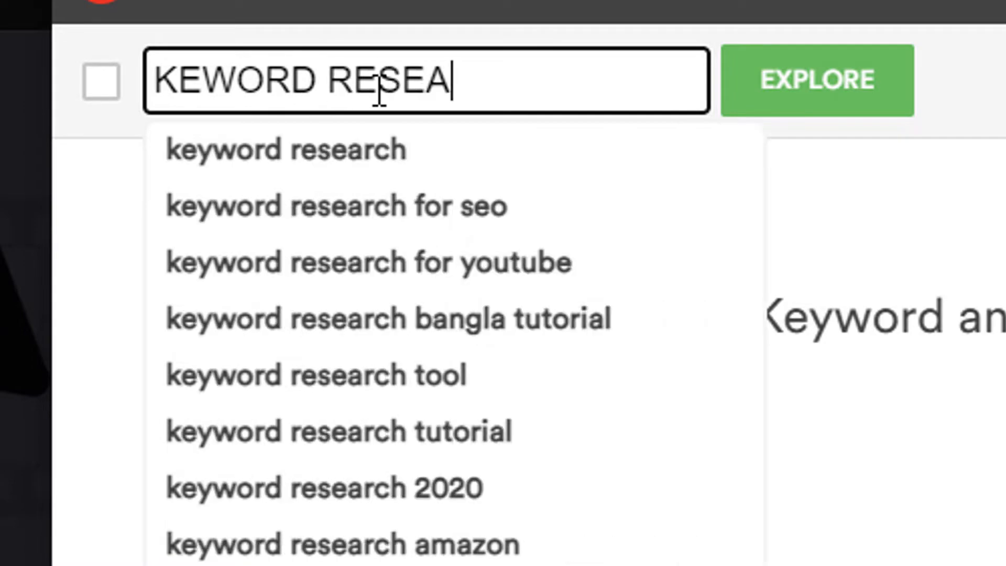
click(285, 149)
click(817, 81)
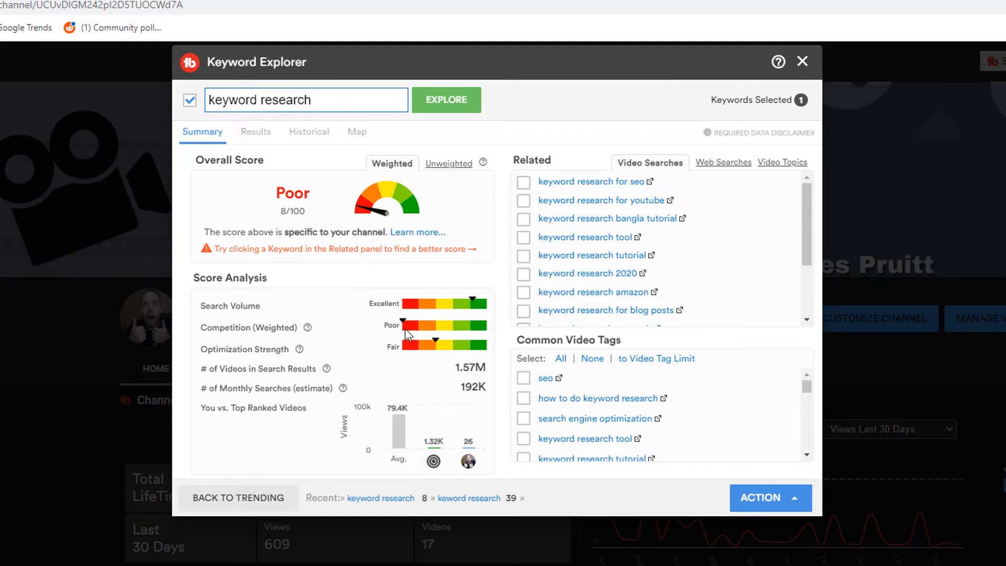
Step: Show the unweighted overall score for "keyword research" and examine its score analysis
click(449, 163)
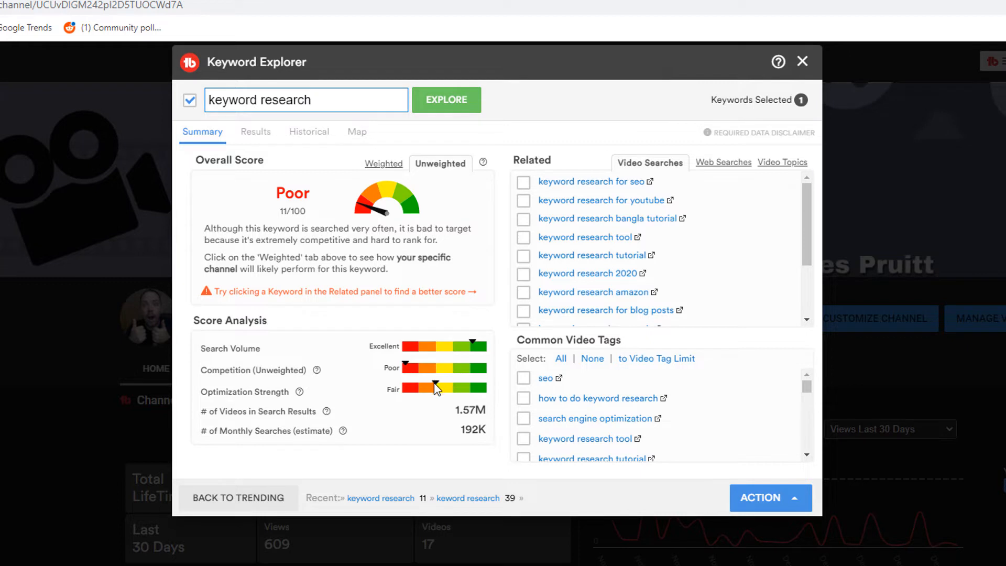
scroll(414, 398, down, 5)
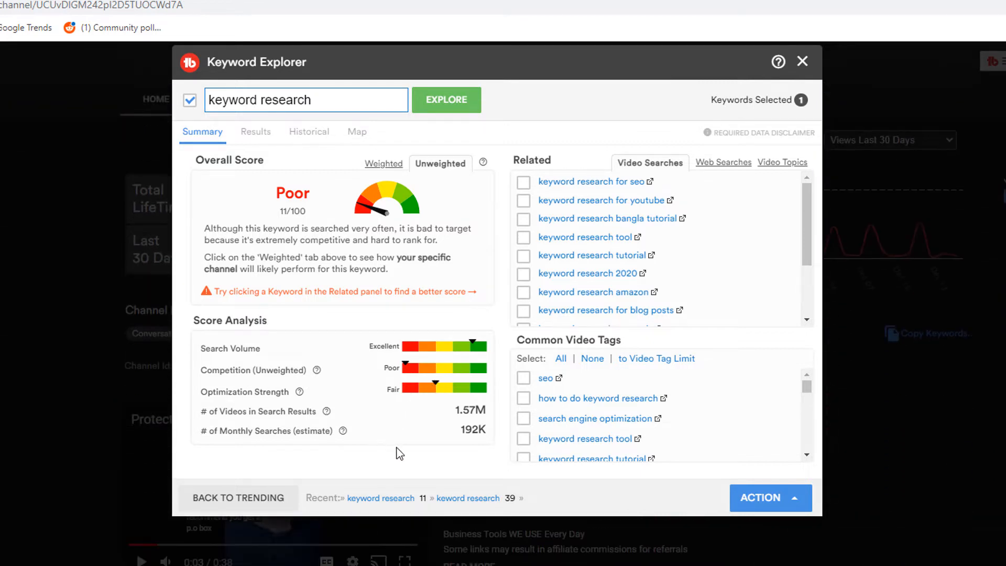
scroll(411, 414, up, 5)
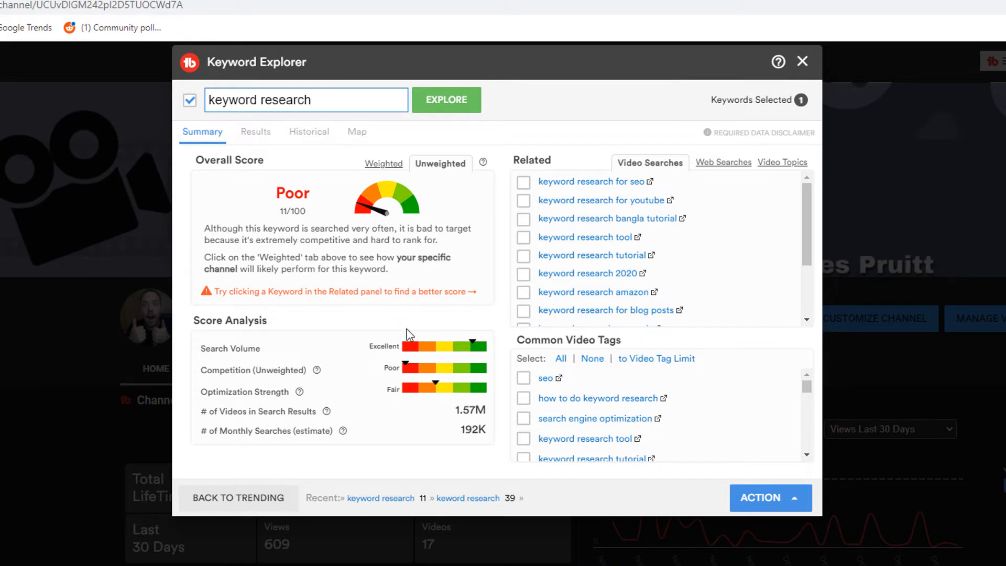
Step: Extend the keyword to "keyword research for youtube", explore it, and show its weighted overall score
click(257, 101)
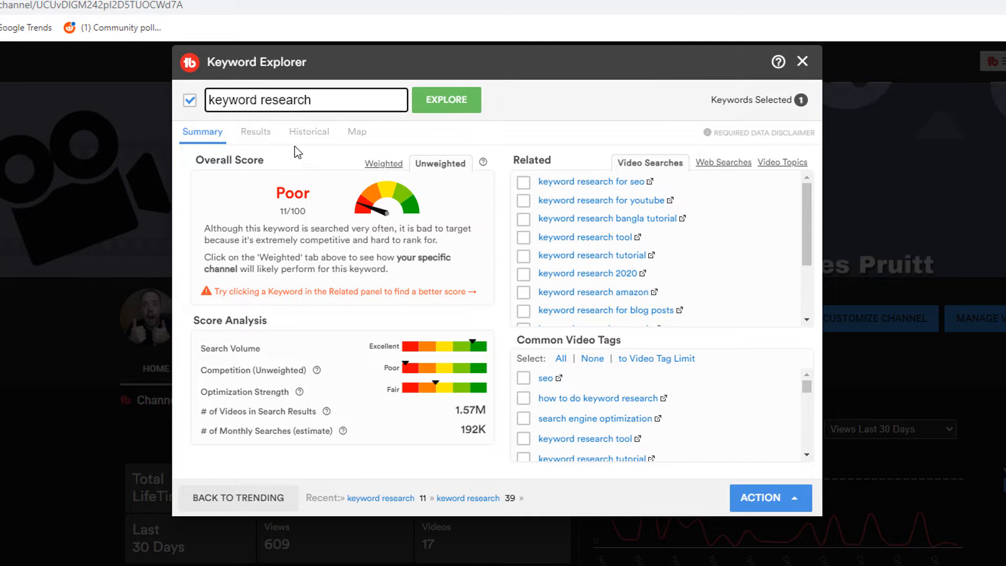
click(317, 101)
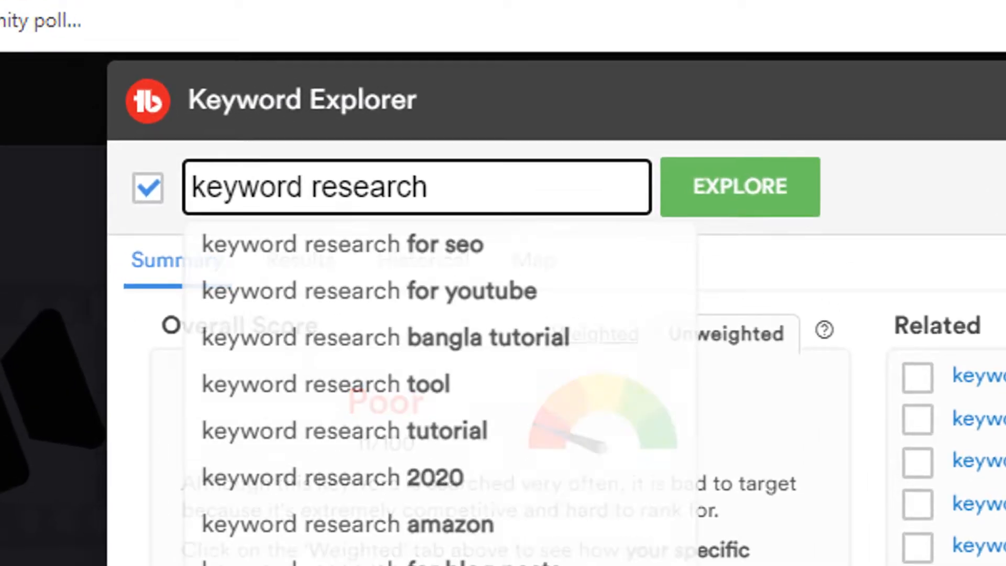
text(FOR )
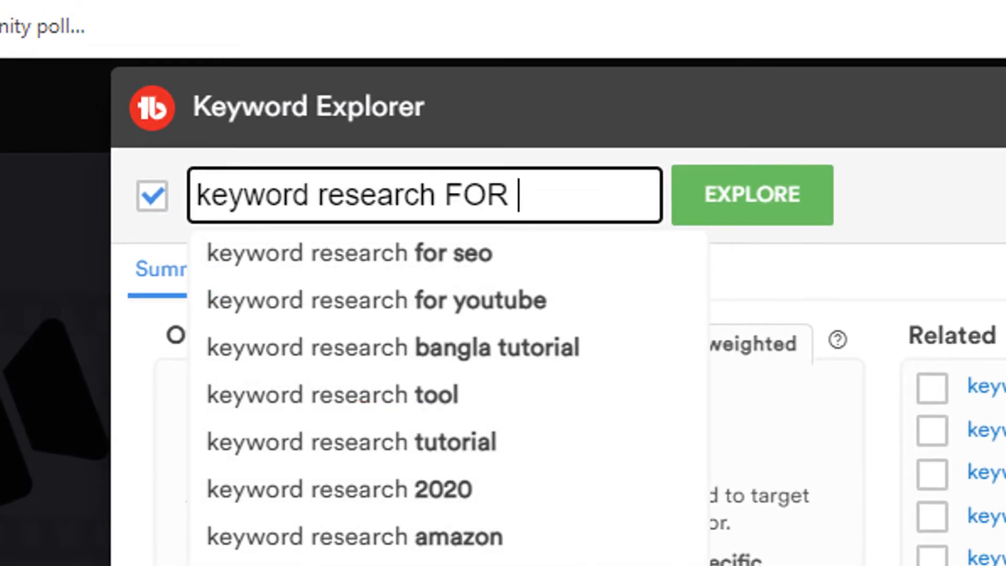
text(youTUBE)
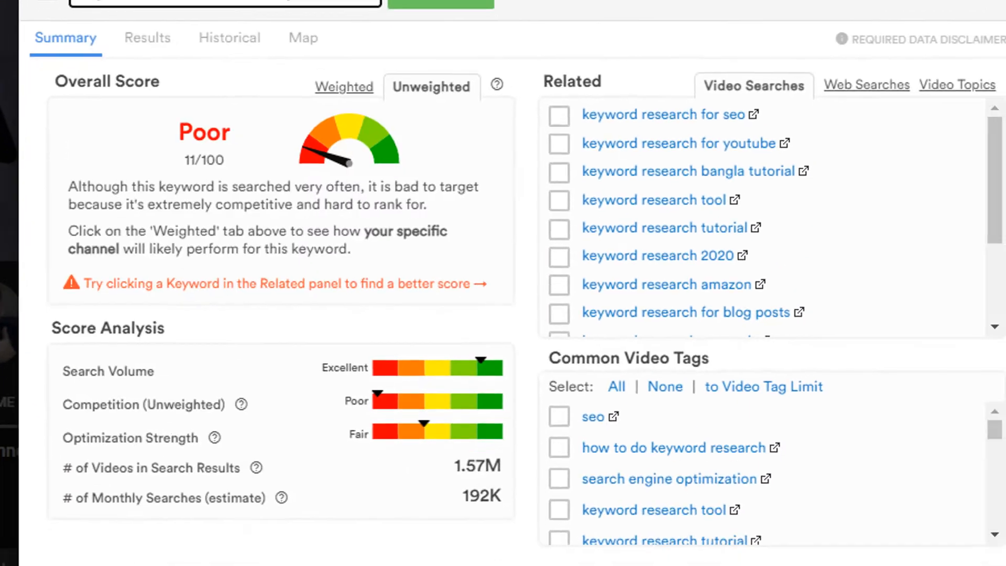
key(Return)
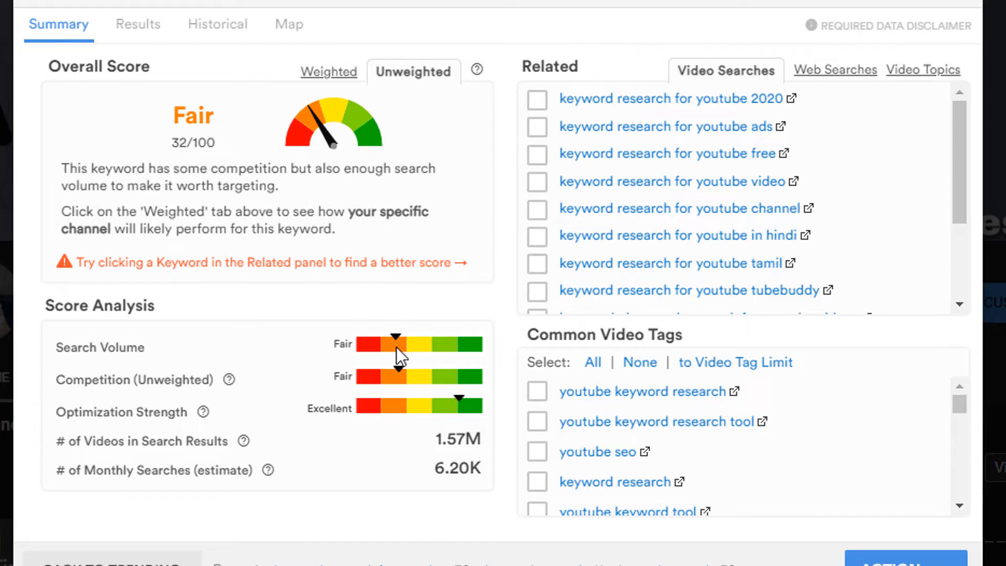
click(348, 72)
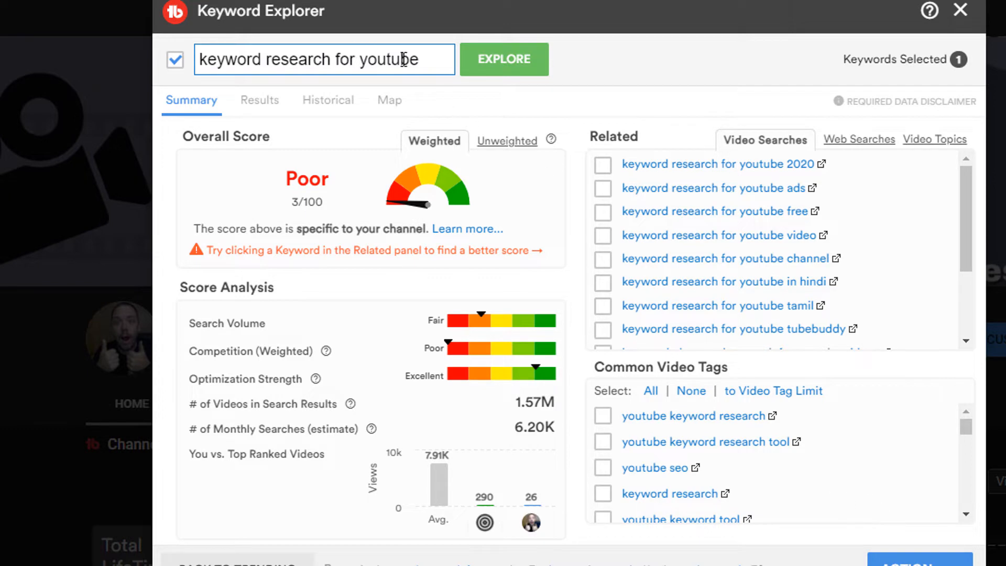
Step: Explore the longer keyword "keyword research for youtube 2021" and examine its weighted score analysis
click(427, 64)
text(2021)
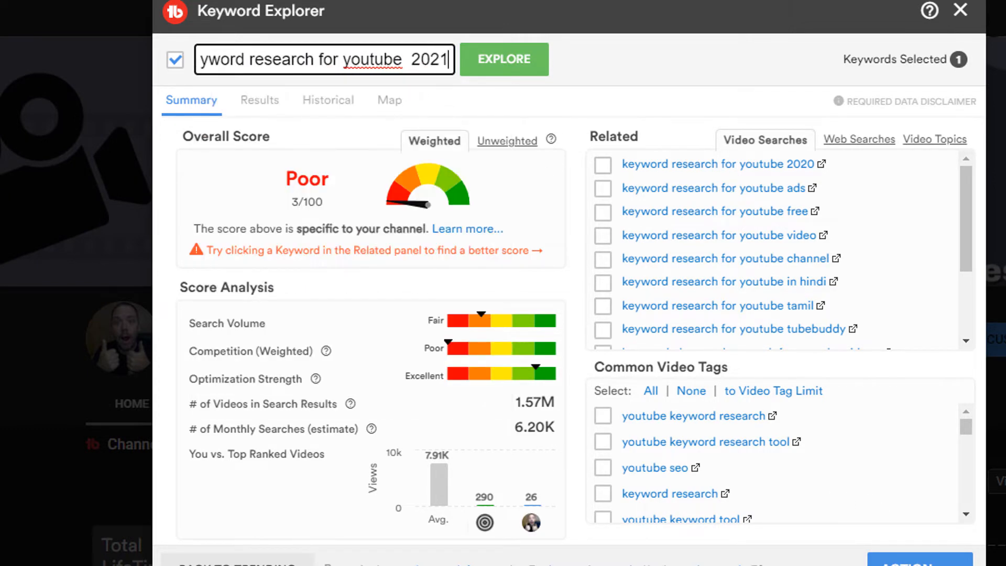
key(Return)
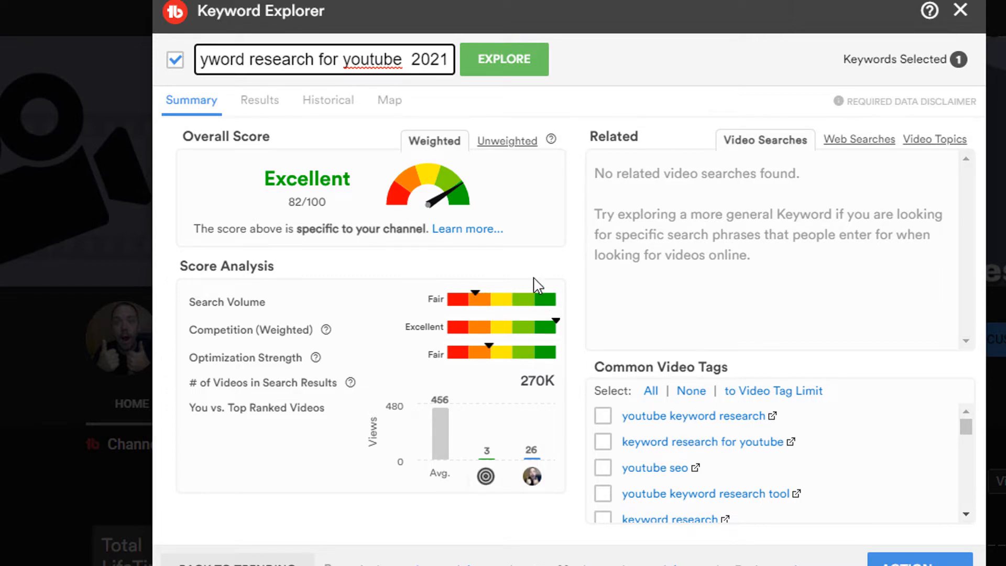
click(411, 60)
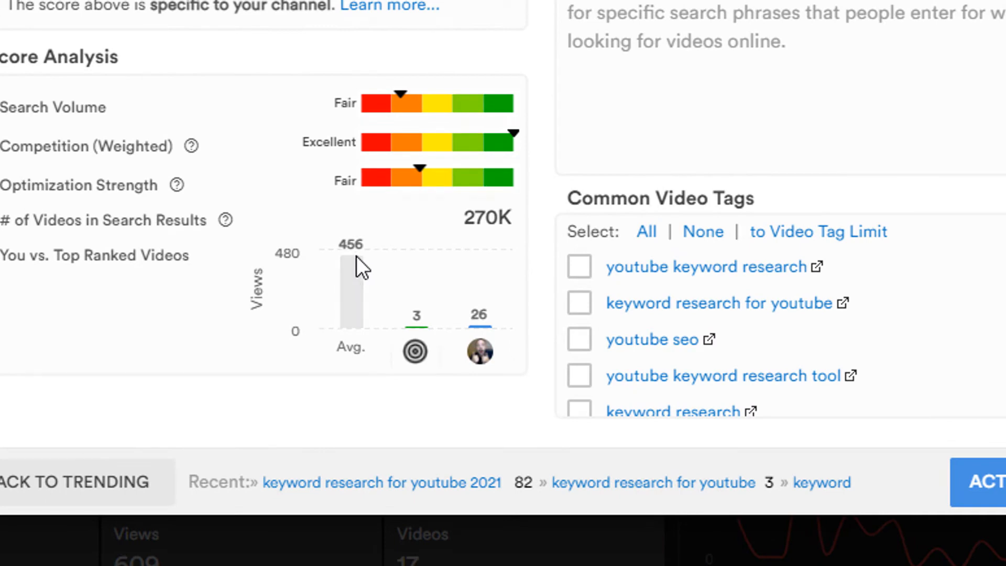
mouse_move(414, 366)
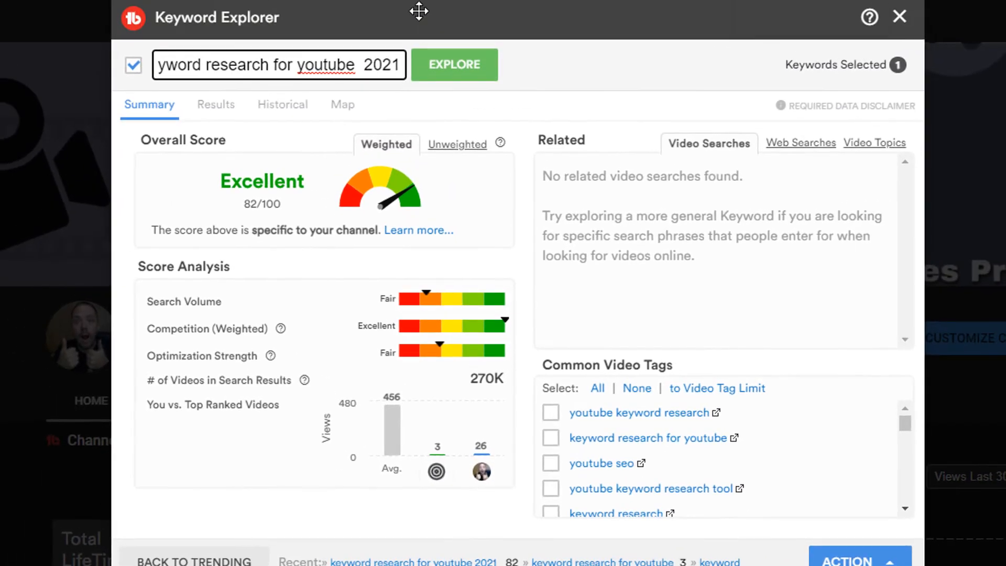
drag(166, 66, 419, 74)
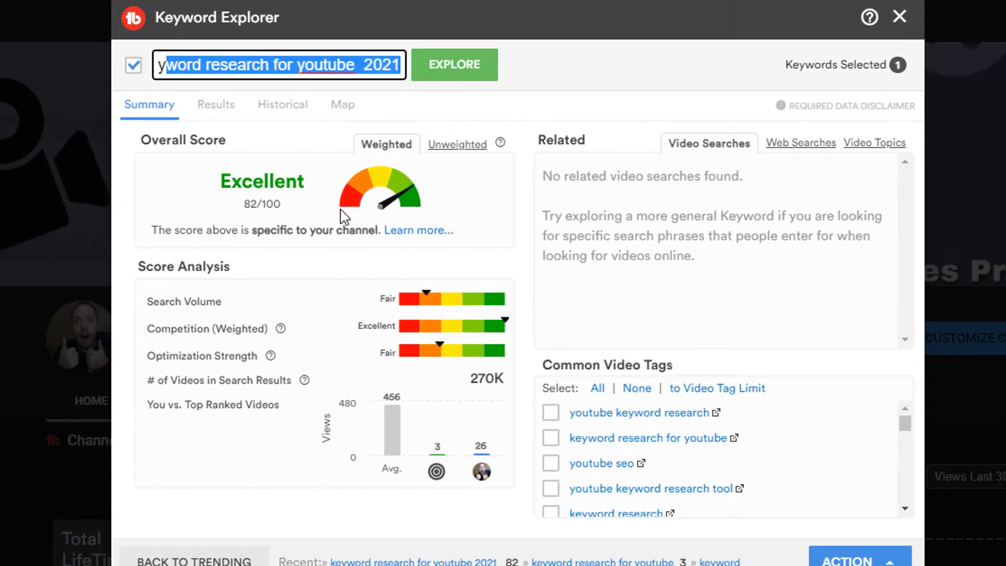
Step: Examine the search results for the 2021 keyword, checking exact title matches and view counts of the top-ranking videos
click(209, 106)
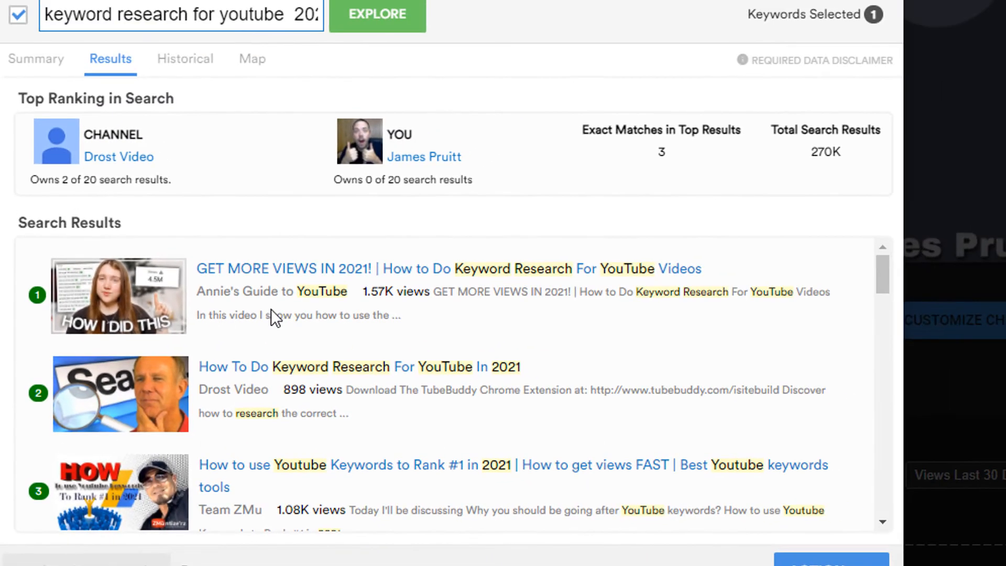
scroll(225, 274, down, 3)
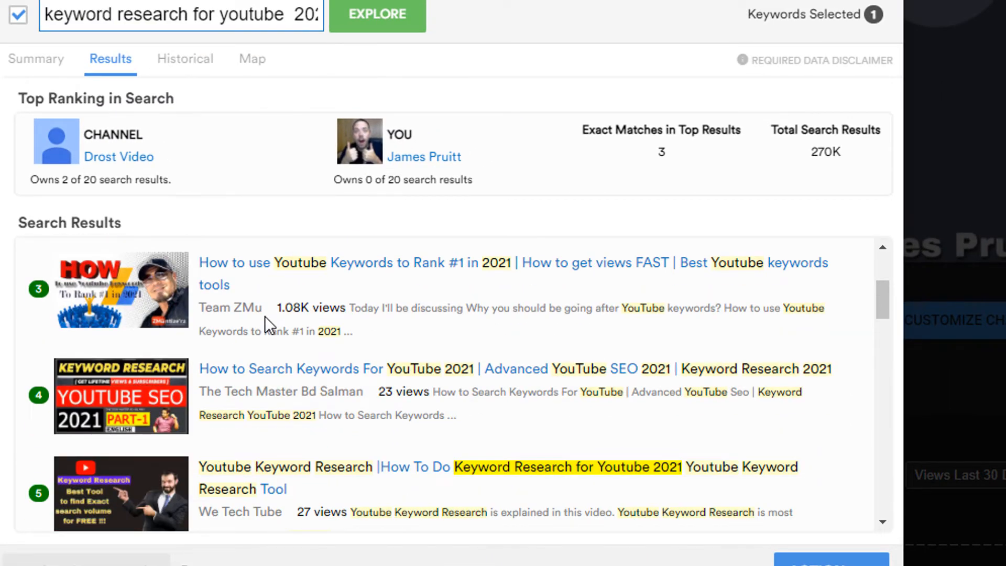
scroll(272, 320, up, 3)
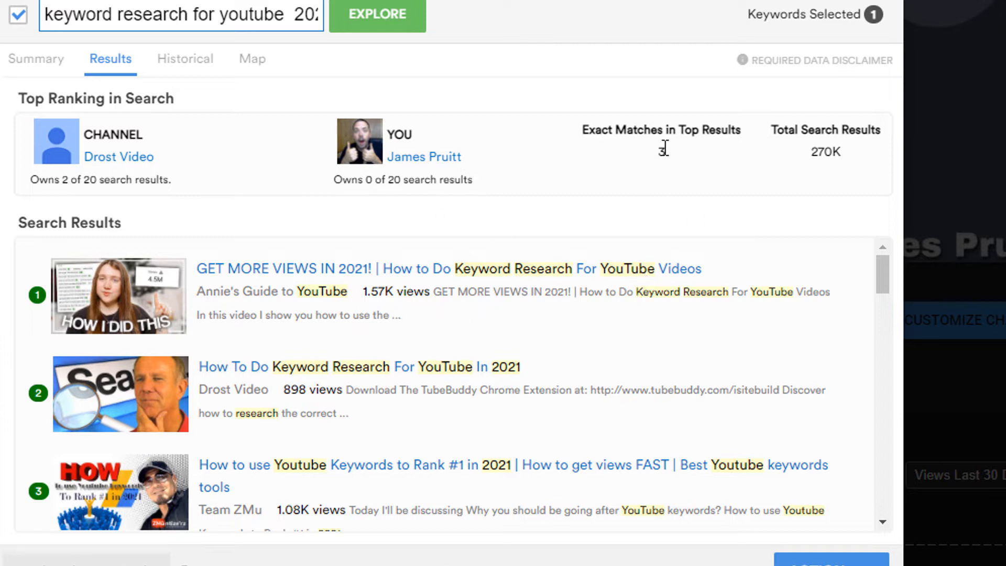
scroll(401, 488, down, 4)
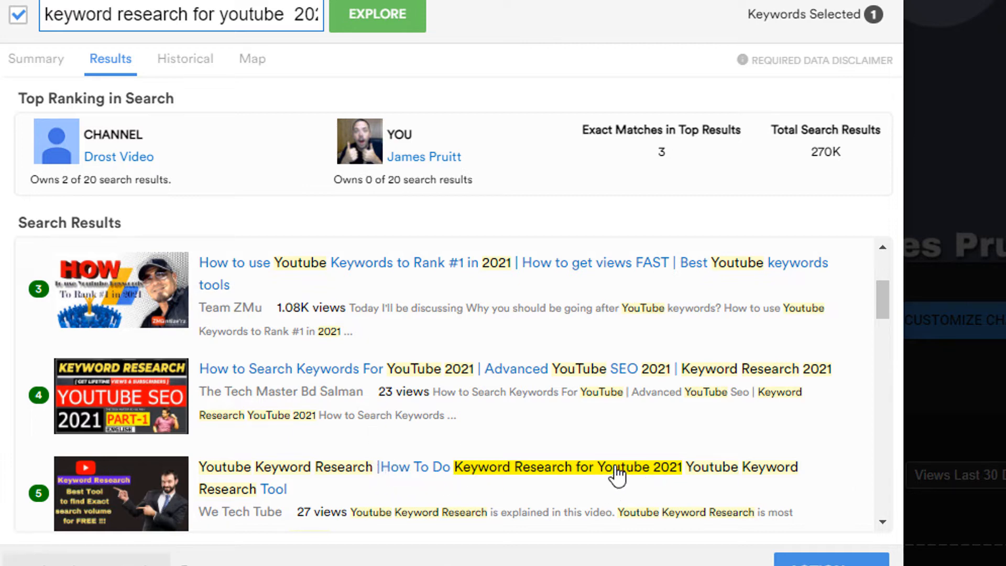
scroll(426, 446, down, 5)
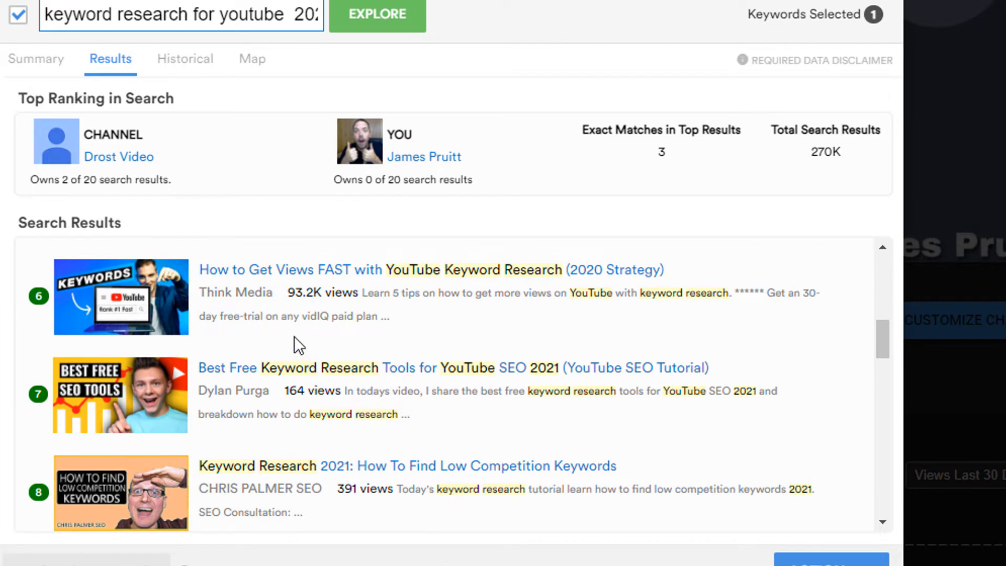
scroll(320, 335, up, 3)
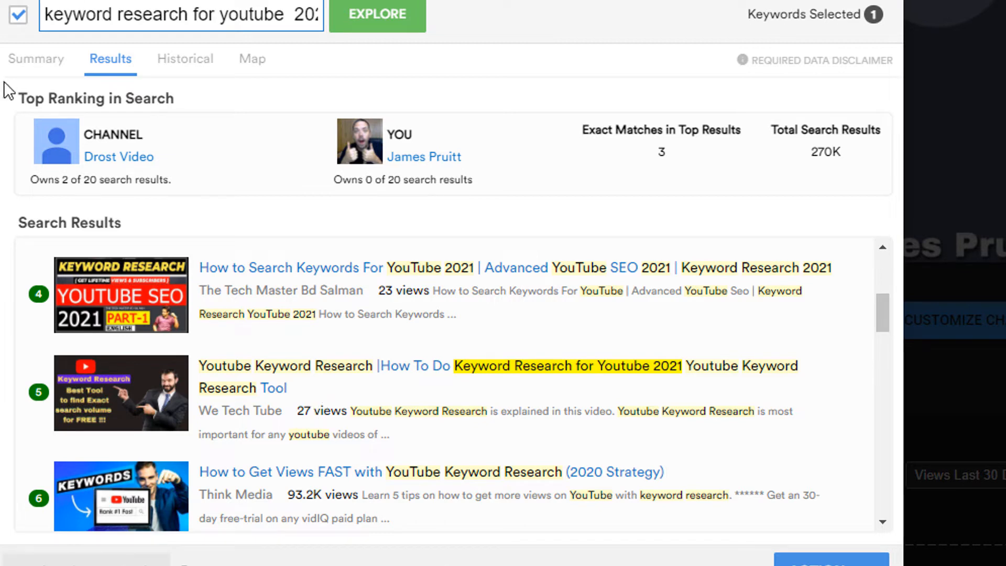
Step: Compare the channel's views with the top ranked videos in the keyword summary, and return to the search results
click(29, 61)
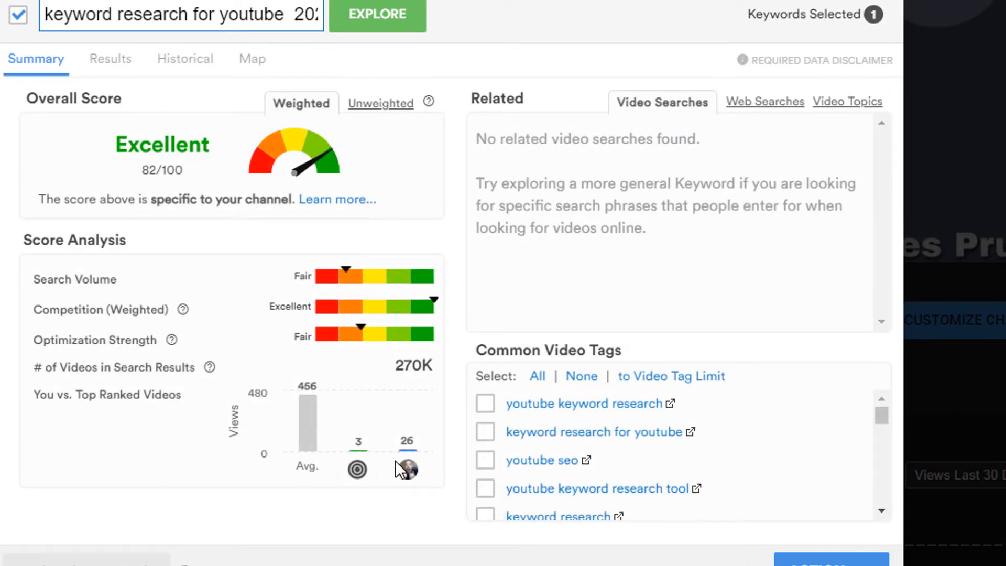
mouse_move(413, 470)
click(116, 66)
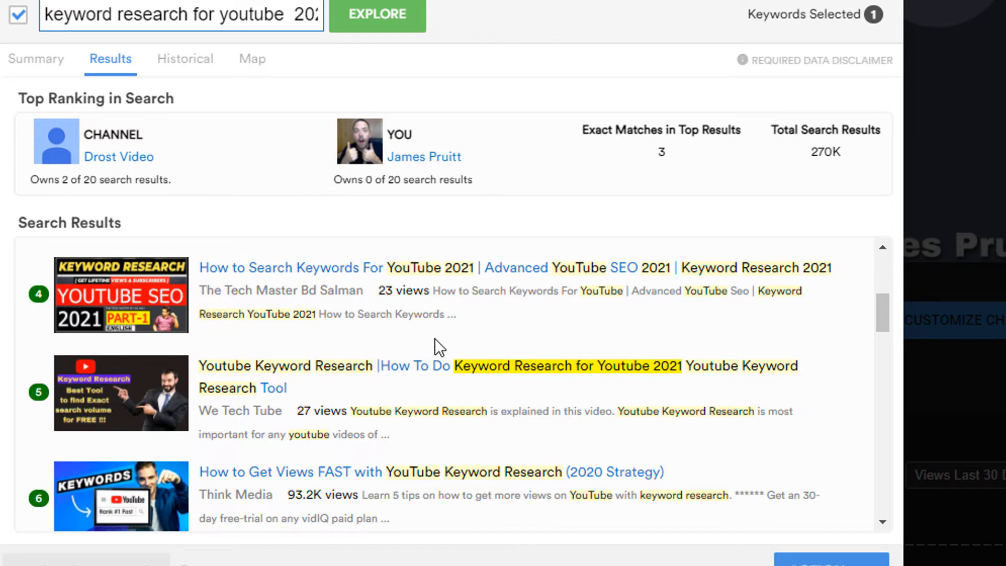
Step: Review the titles, thumbnails and view counts of the ranked videos down to result 11 and back to the first
scroll(434, 346, down, 4)
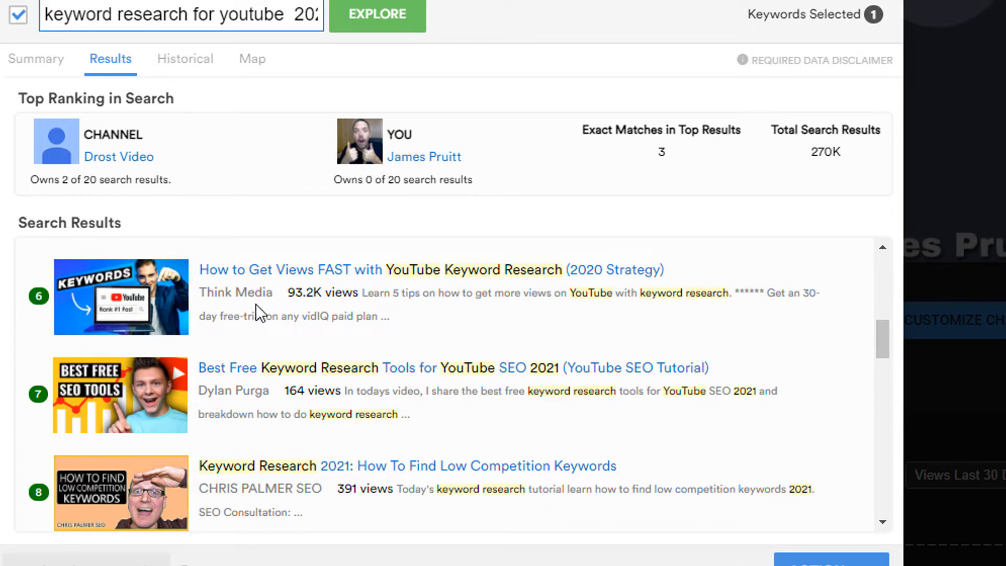
scroll(256, 304, down, 3)
scroll(299, 300, up, 3)
scroll(271, 420, down, 5)
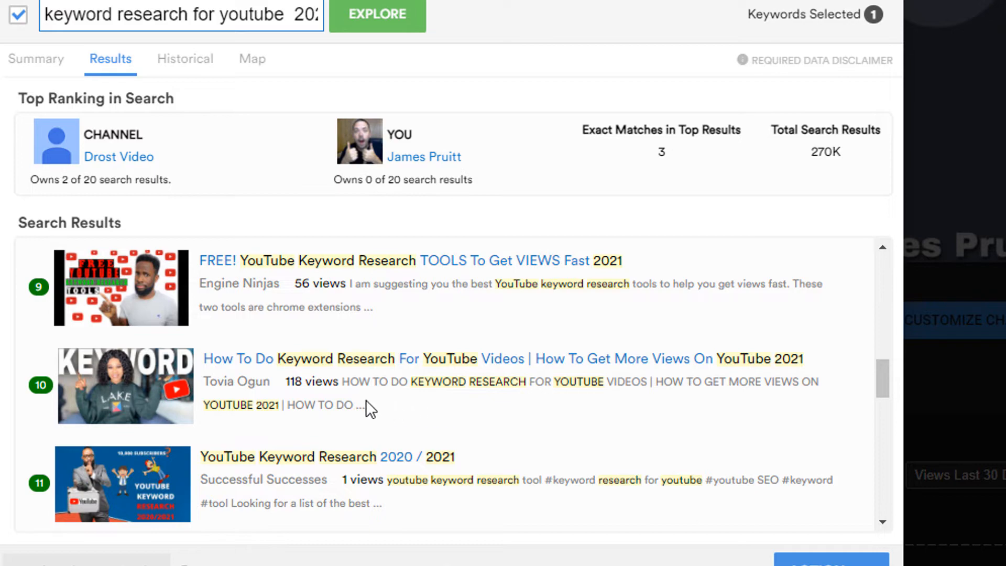
scroll(320, 392, up, 10)
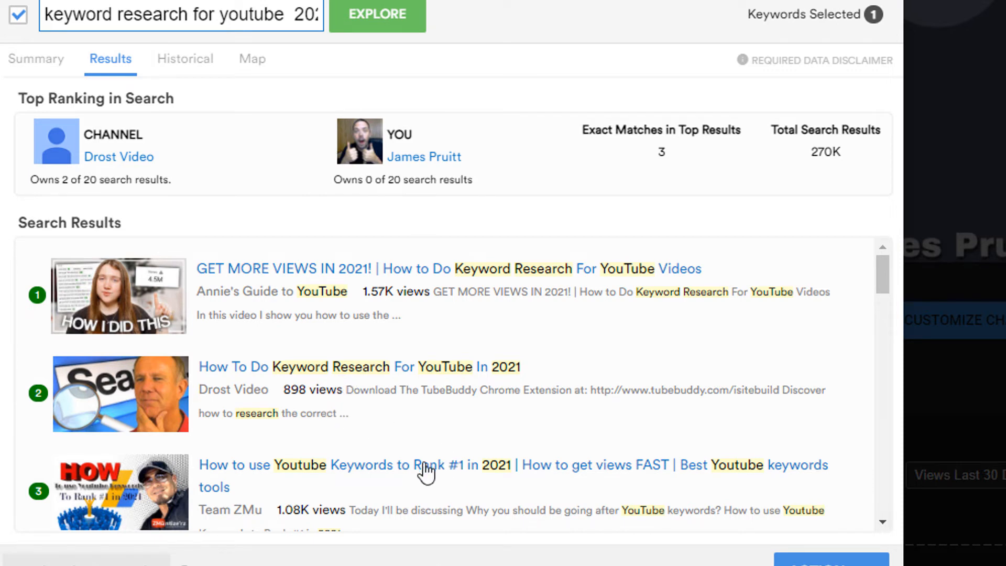
scroll(130, 331, down, 2)
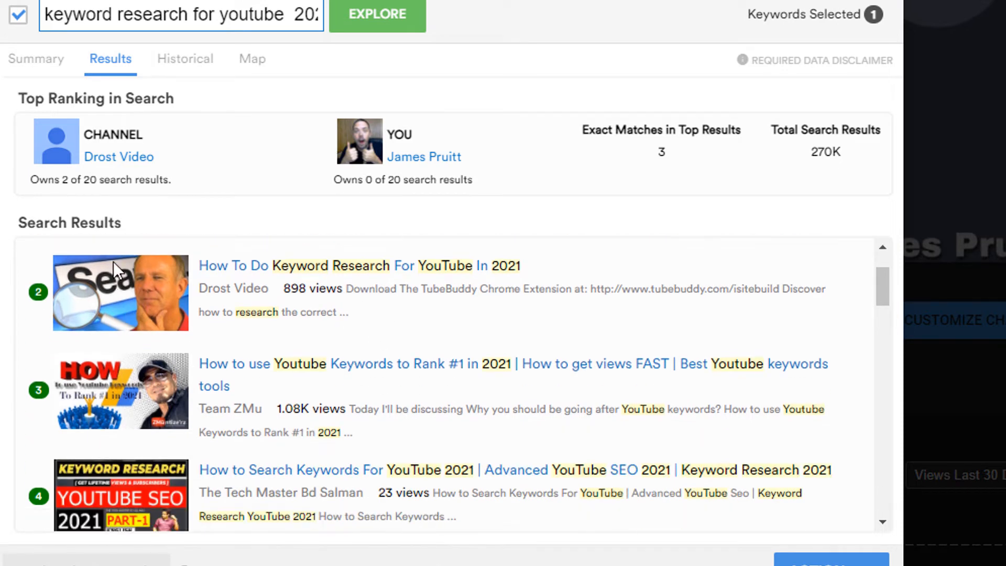
scroll(131, 438, up, 2)
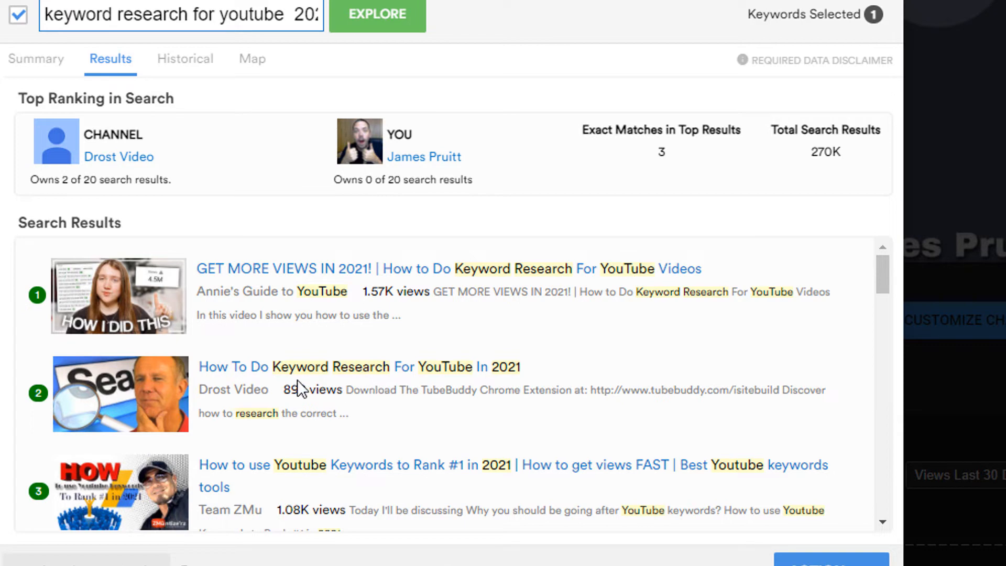
scroll(266, 377, down, 2)
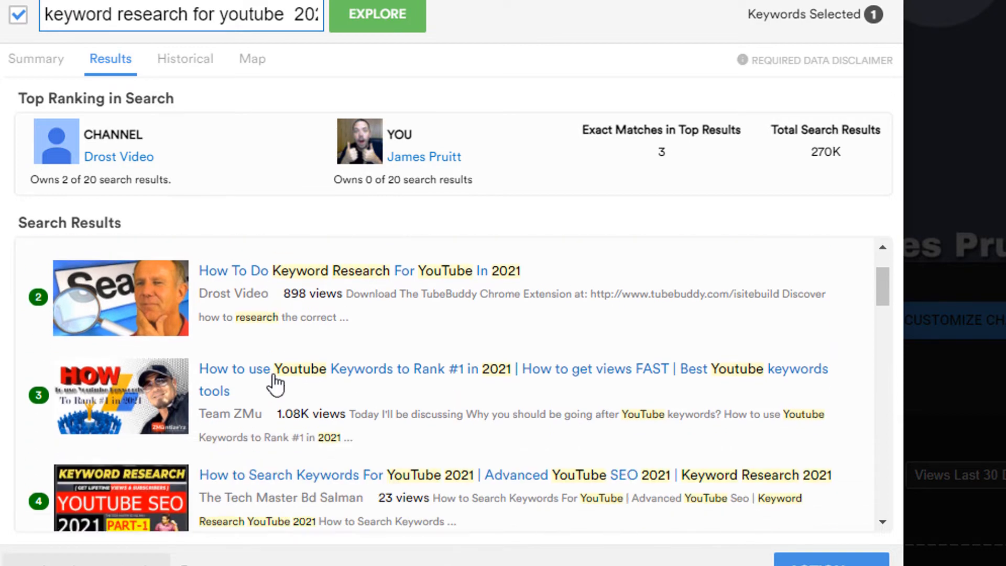
scroll(273, 373, down, 2)
scroll(276, 384, up, 1)
scroll(276, 384, up, 3)
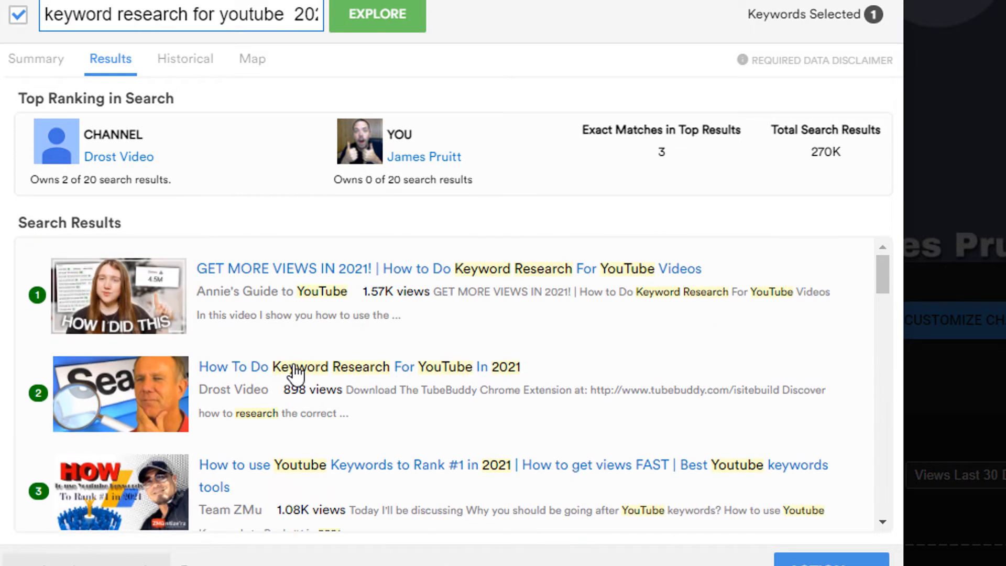
Step: Extend the keyword with "how to do" at the start and explore "how to do keyword research for youtube 2021"
scroll(314, 285, down, 5)
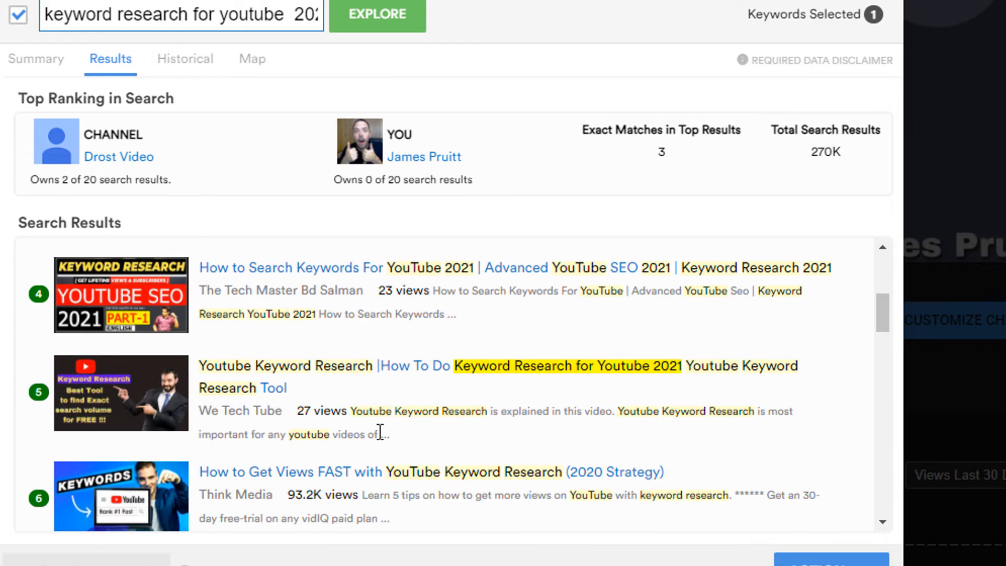
scroll(374, 439, up, 5)
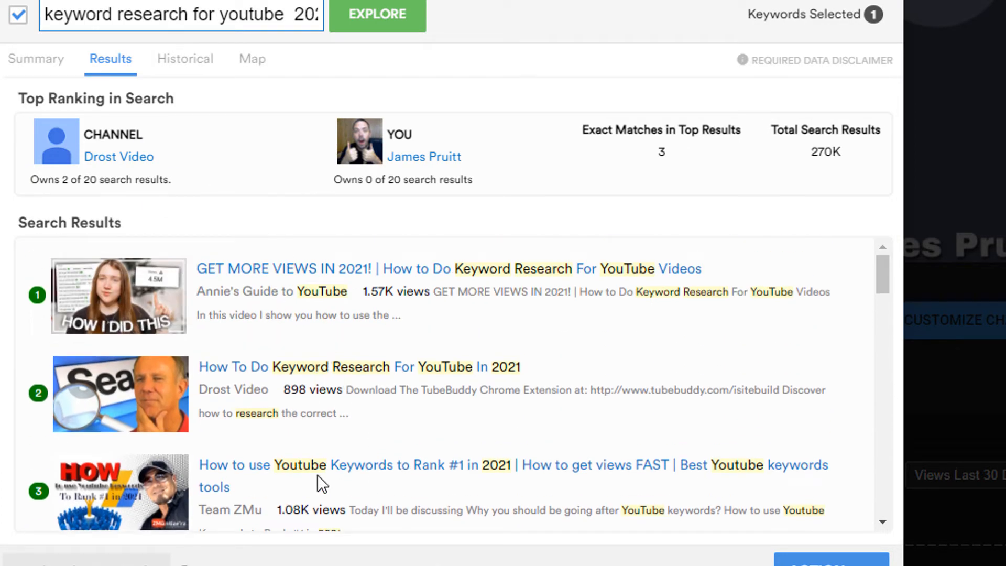
scroll(318, 475, down, 3)
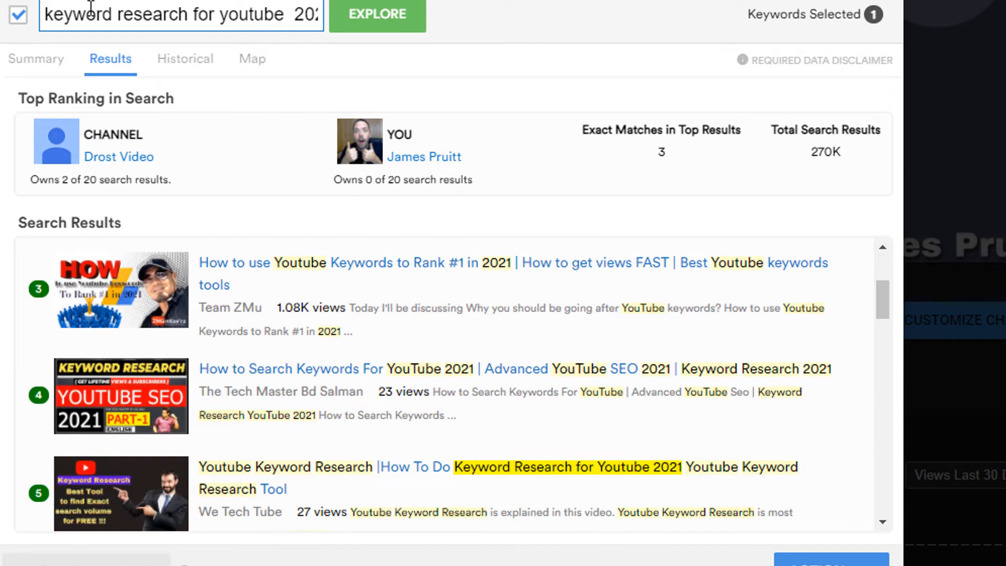
click(54, 14)
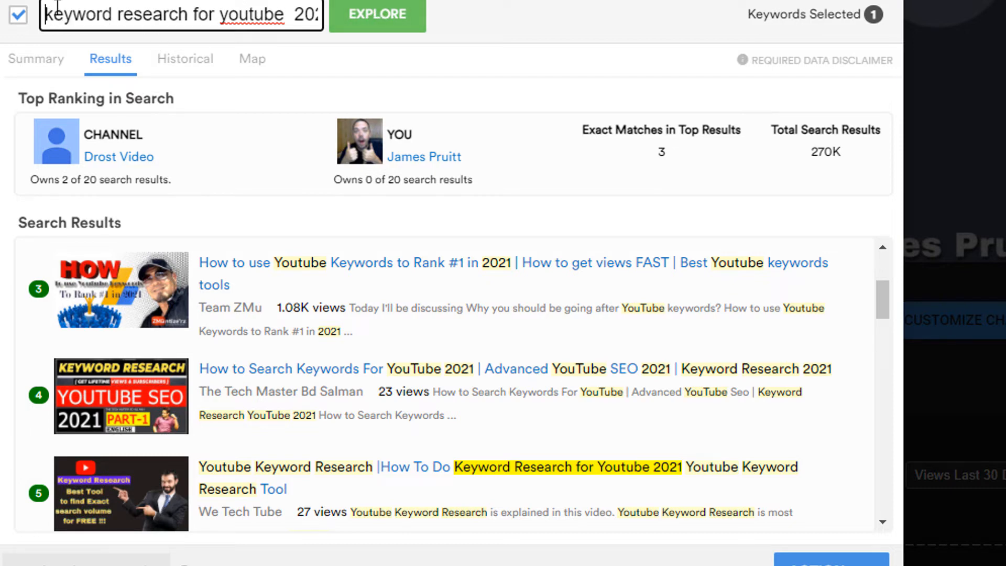
text(HOW TO DO)
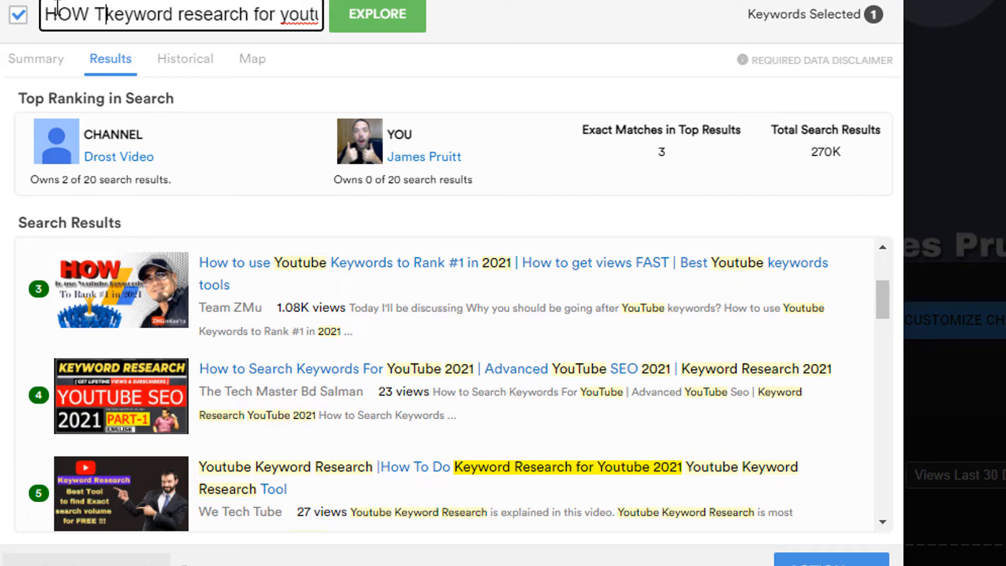
key(Return)
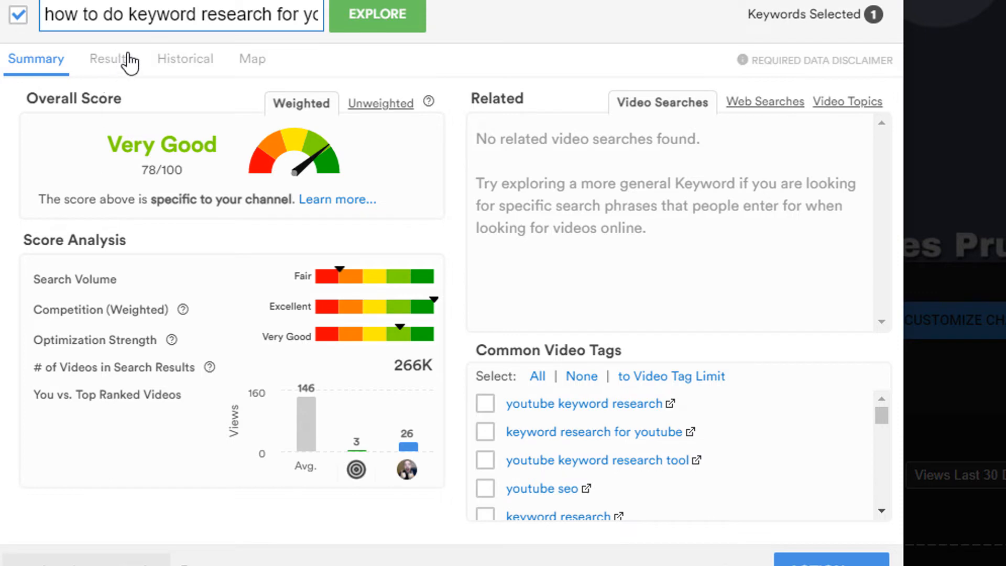
Step: Review the search results for the how-to keyword down to result 11, checking titles and view counts, and return to the first
click(111, 60)
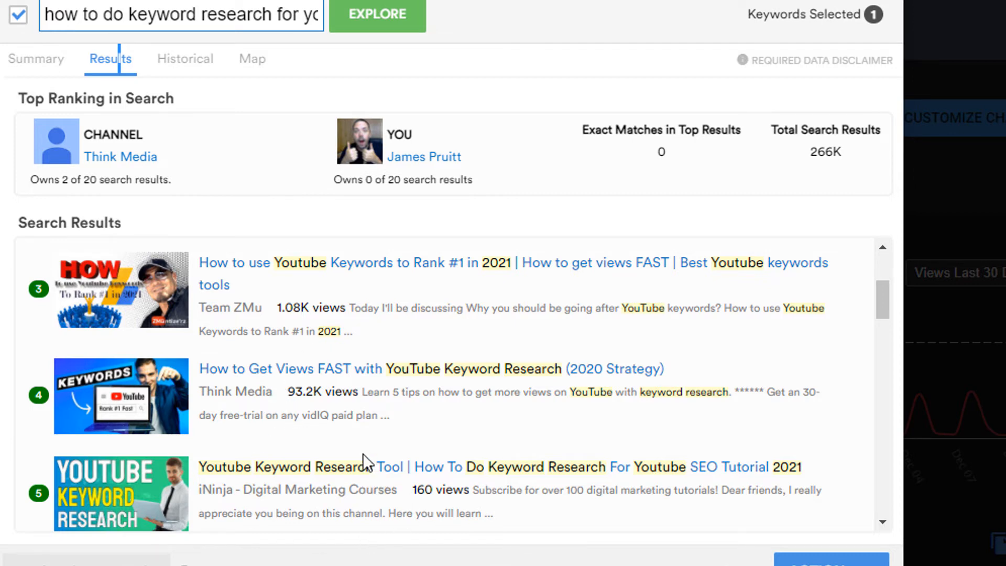
scroll(362, 487, down, 4)
scroll(366, 419, down, 6)
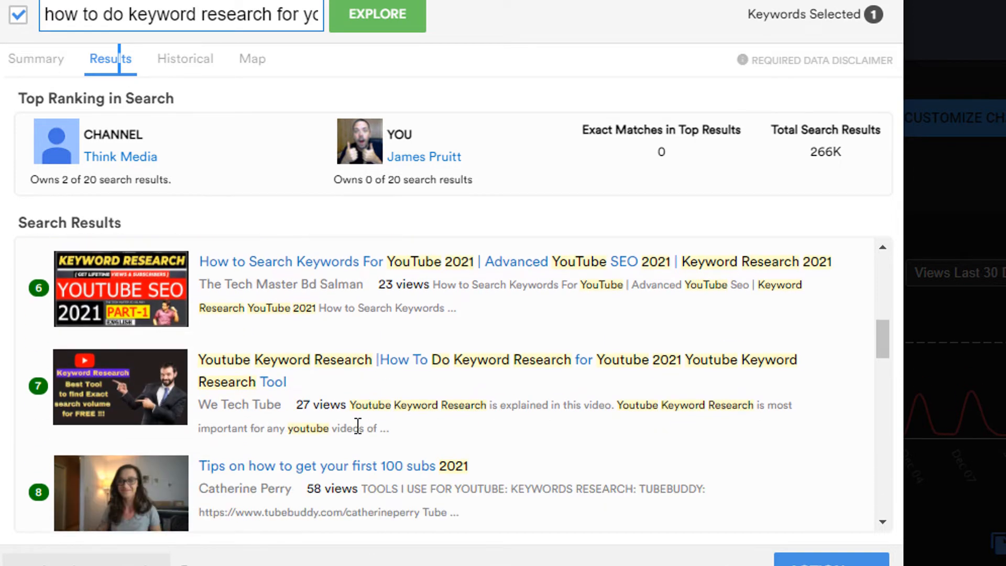
scroll(369, 392, down, 2)
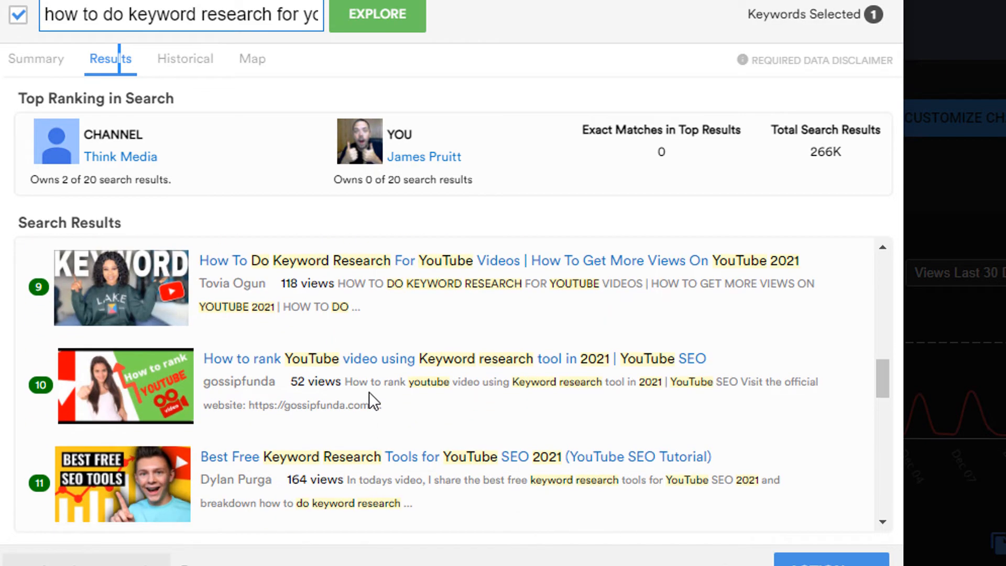
scroll(364, 392, up, 14)
scroll(364, 391, up, 2)
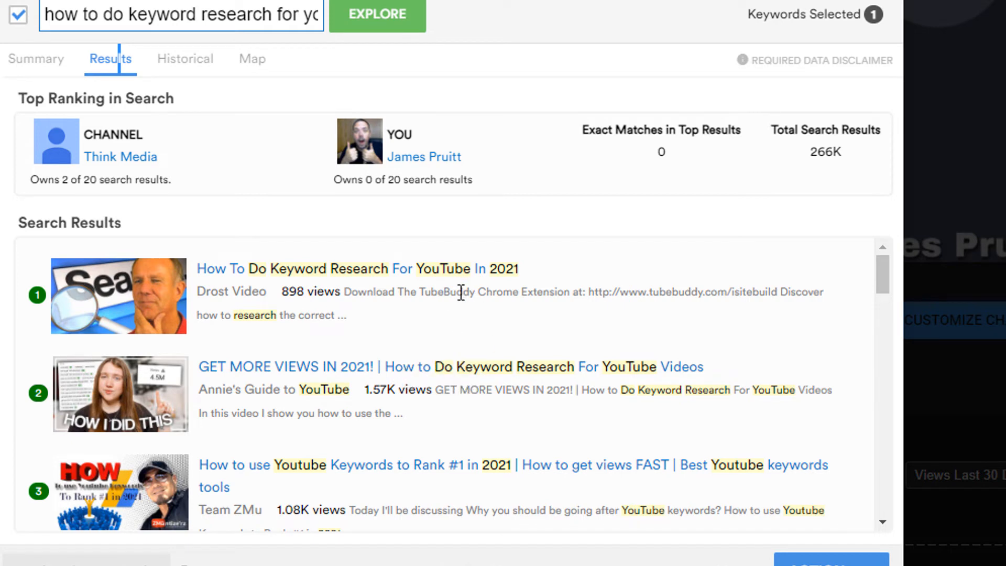
Step: Remove the extra space between "youtube" and "2021" in the keyword
click(46, 15)
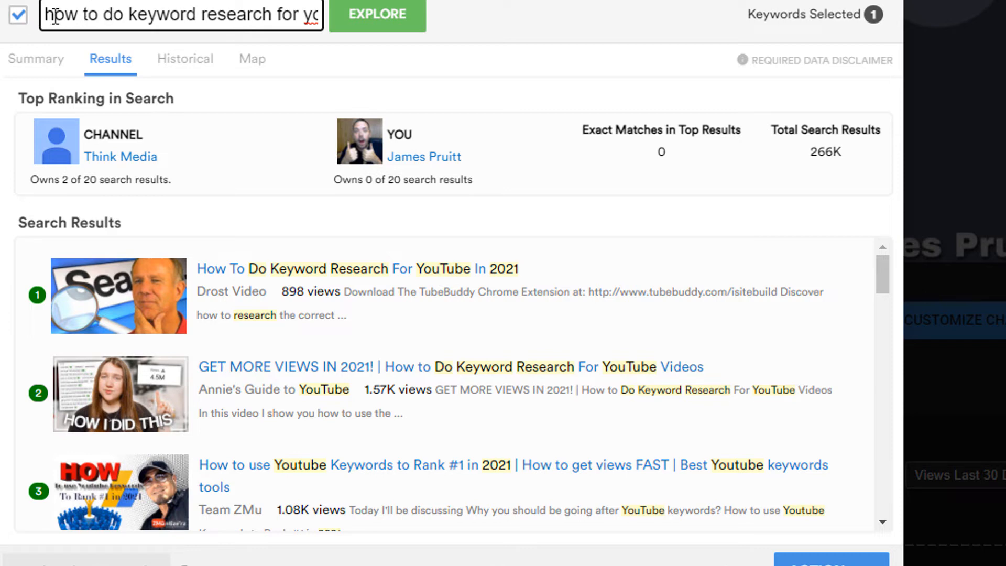
click(48, 67)
click(106, 65)
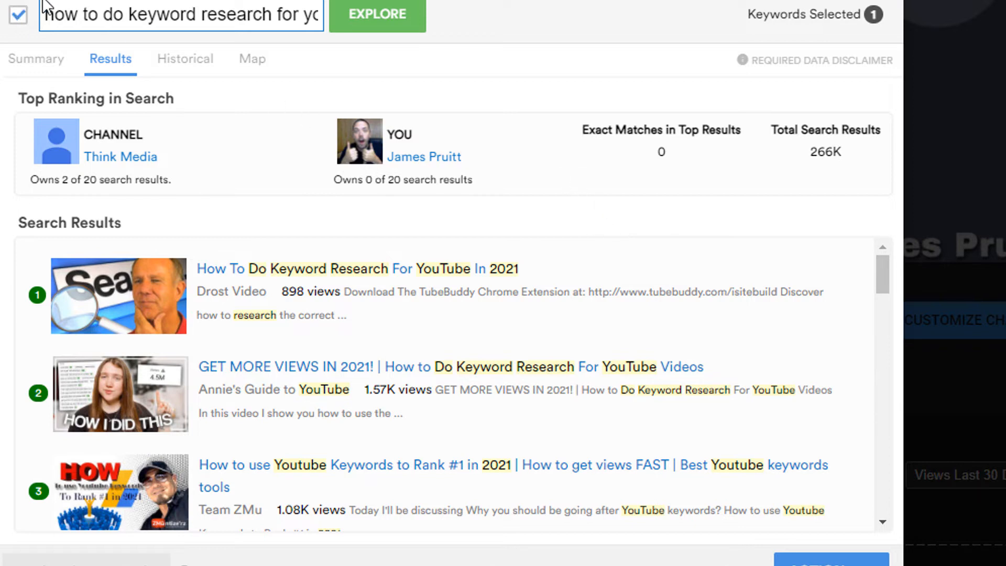
drag(55, 14, 516, 40)
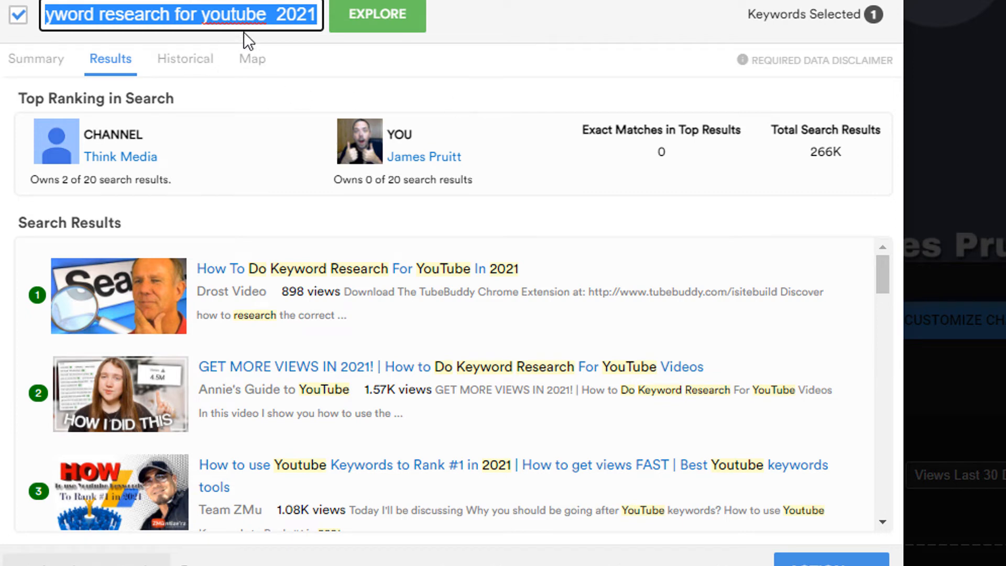
click(267, 14)
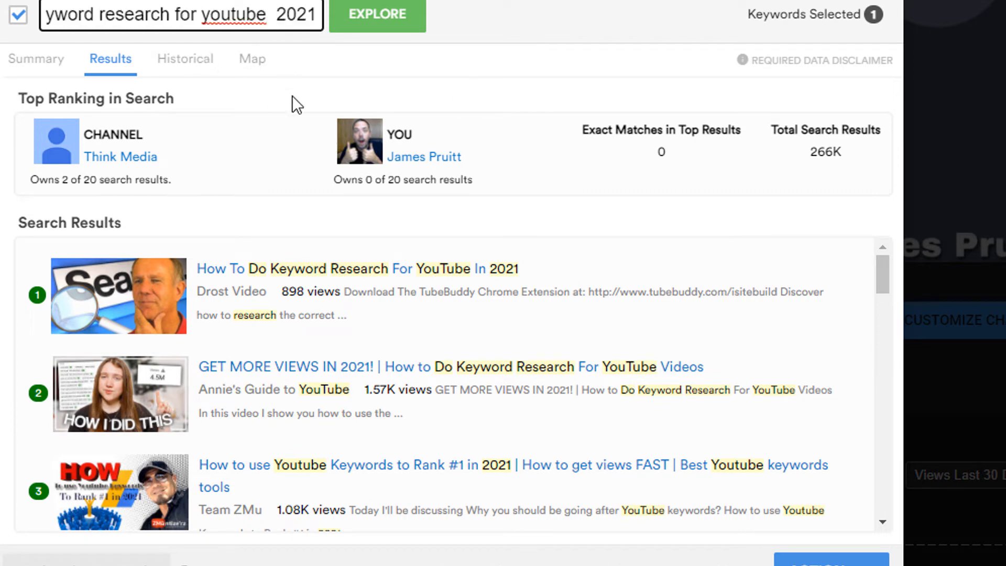
key(Delete)
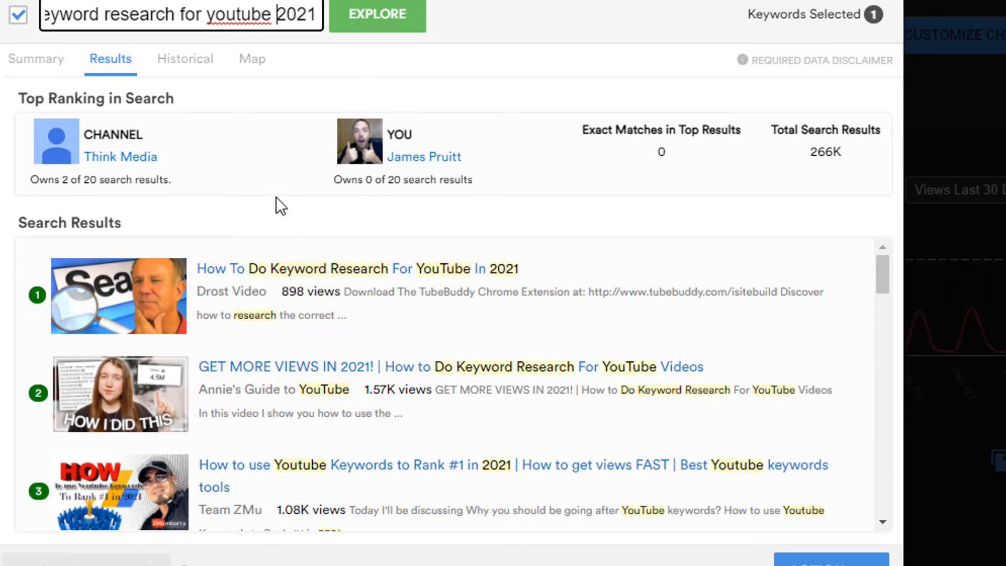
Step: Check the keyword's score summary and compare the titles, thumbnails and view counts of the ranked videos down to result 9
click(39, 62)
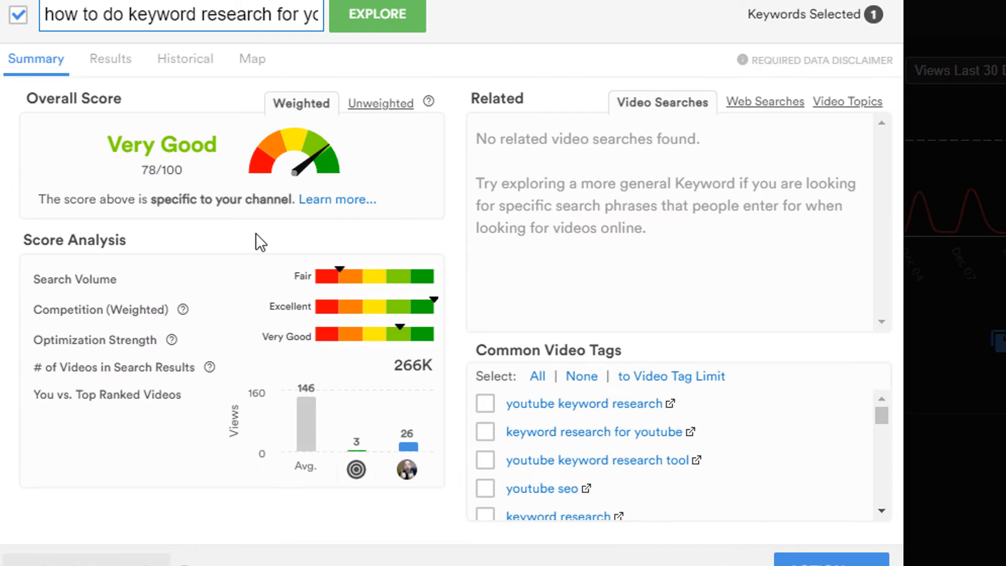
click(97, 63)
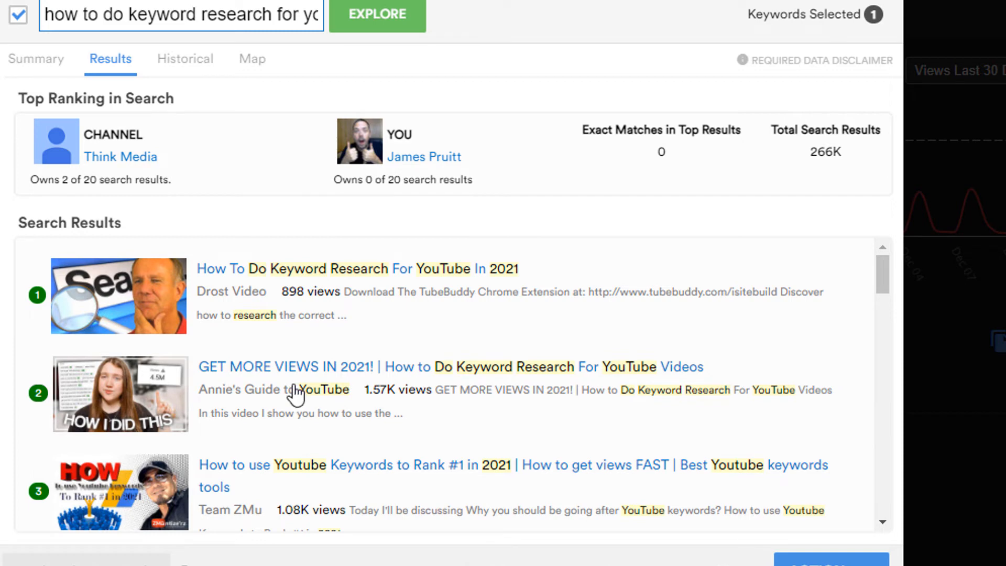
scroll(293, 390, down, 2)
scroll(293, 387, up, 2)
scroll(407, 483, down, 5)
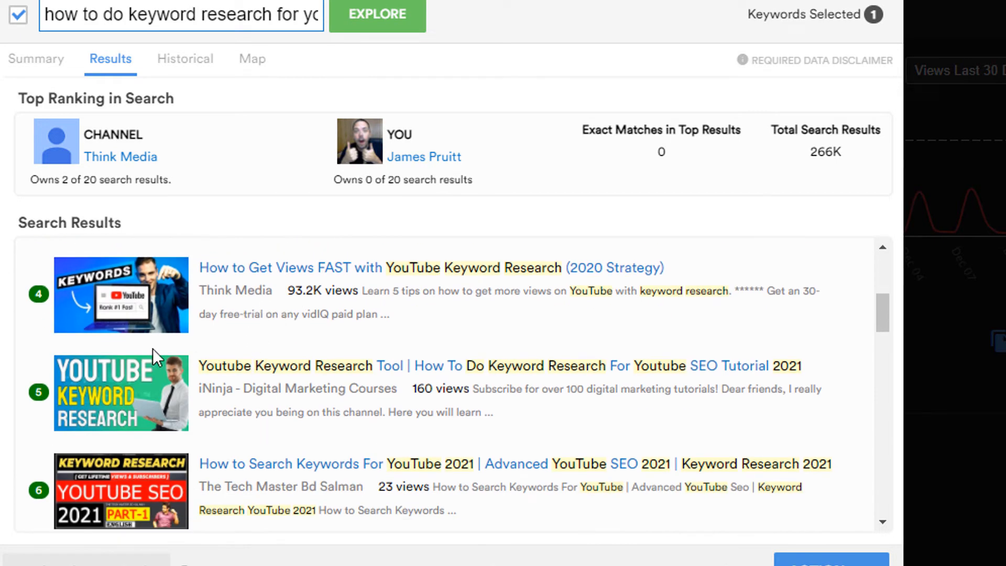
scroll(341, 352, down, 3)
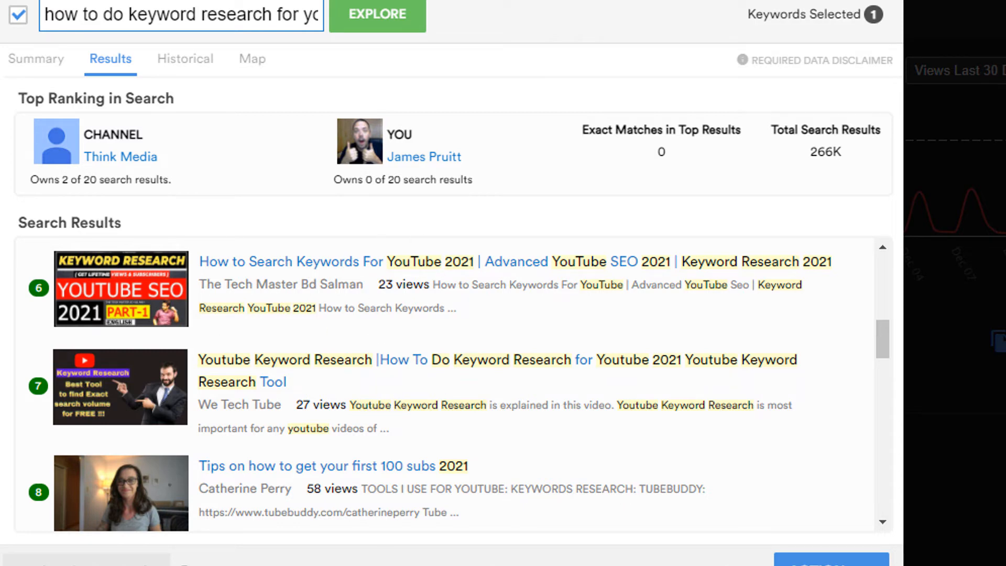
scroll(403, 408, down, 2)
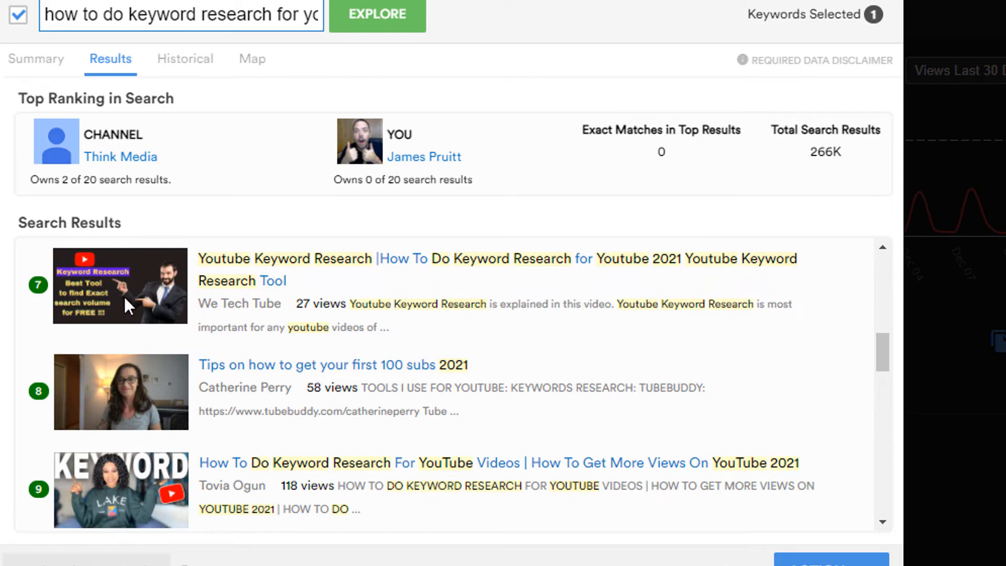
Step: Open the seventh-ranked video, from We Tech Tube, and examine its title, description and tags
click(258, 270)
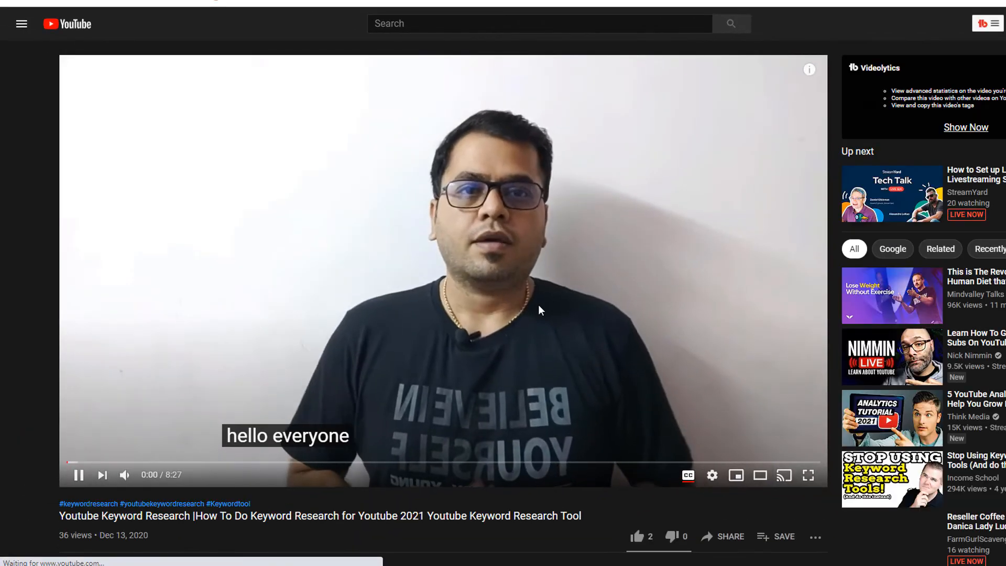
scroll(533, 305, down, 3)
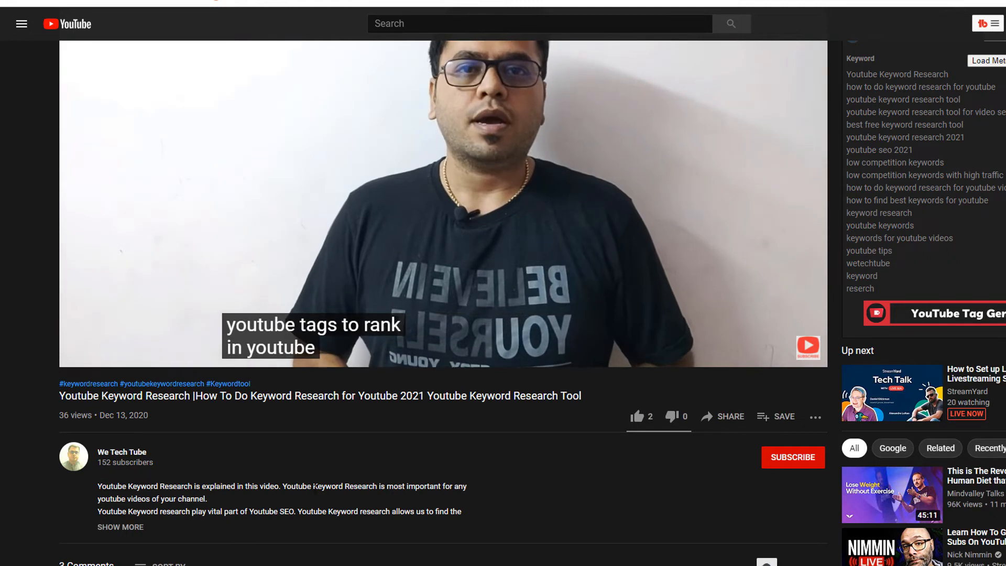
scroll(100, 483, up, 3)
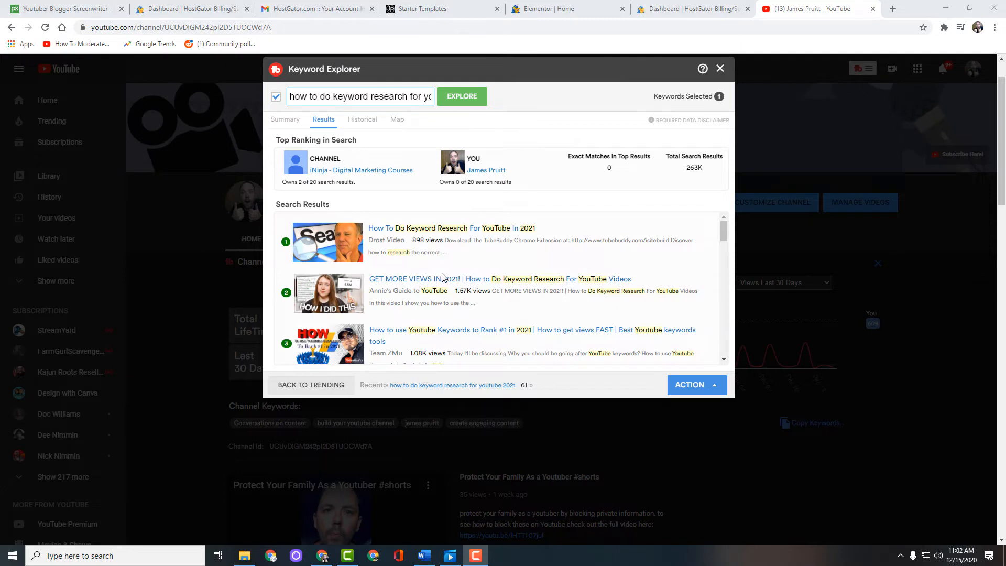
Step: Open the top-ranked video "How To Do Keyword Research For YouTube In 2021", decline the YouTube TV offer, pause playback and inspect its description
click(390, 234)
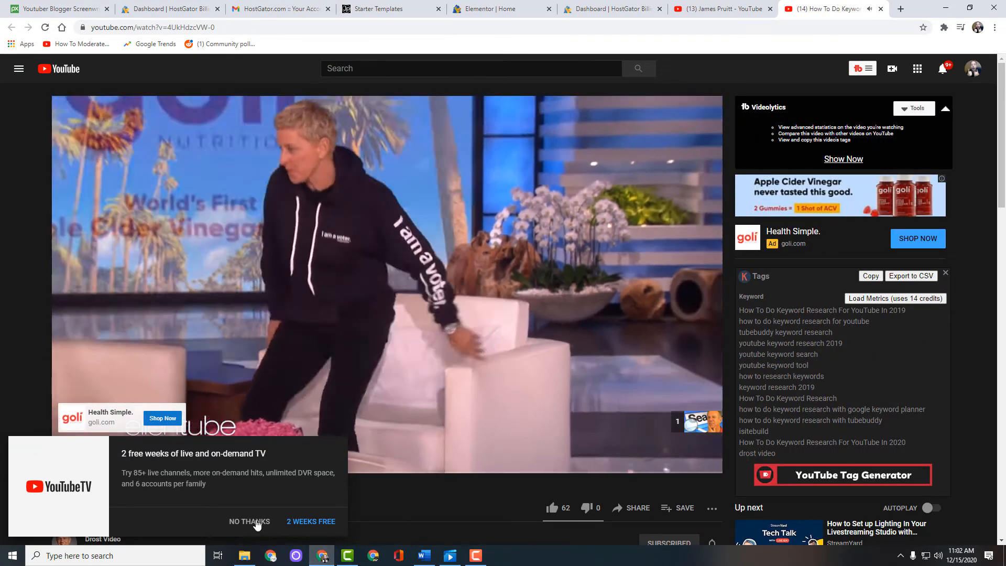
click(249, 521)
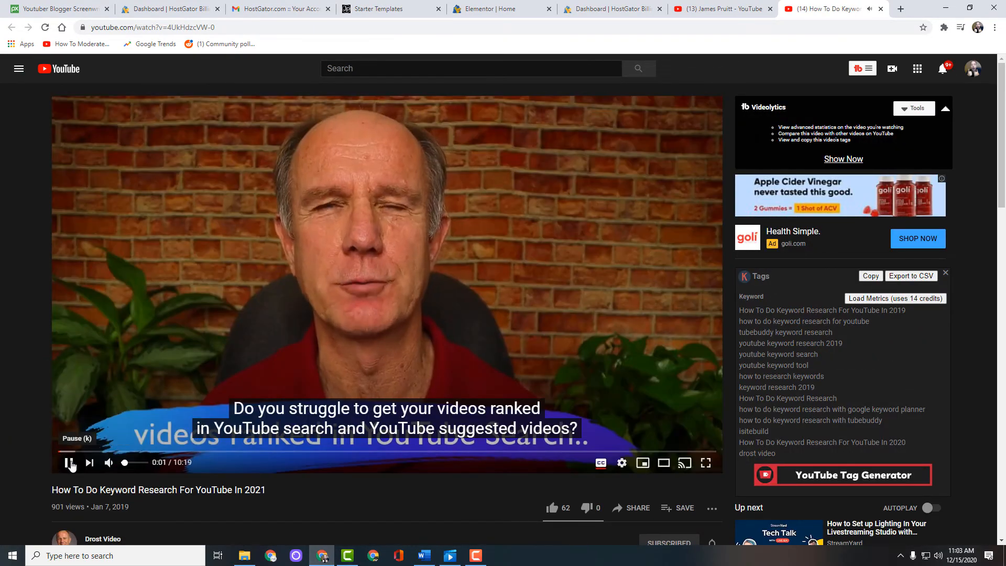
click(69, 463)
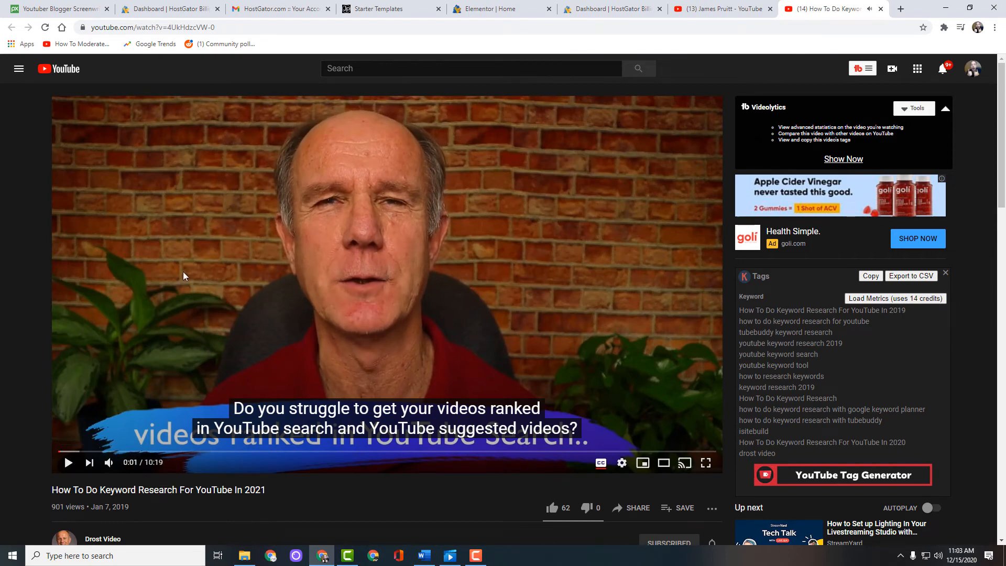
scroll(184, 276, down, 3)
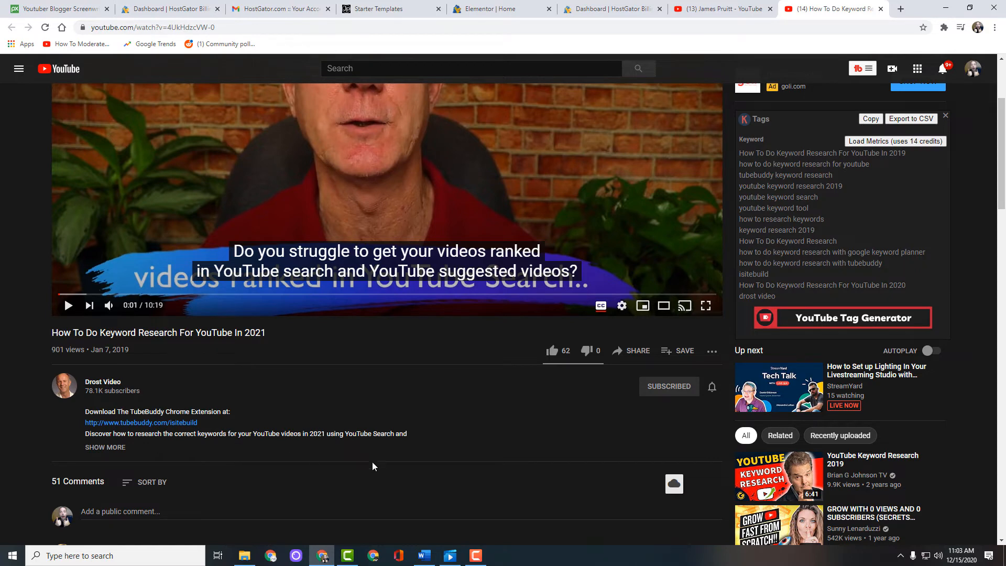
scroll(577, 459, up, 3)
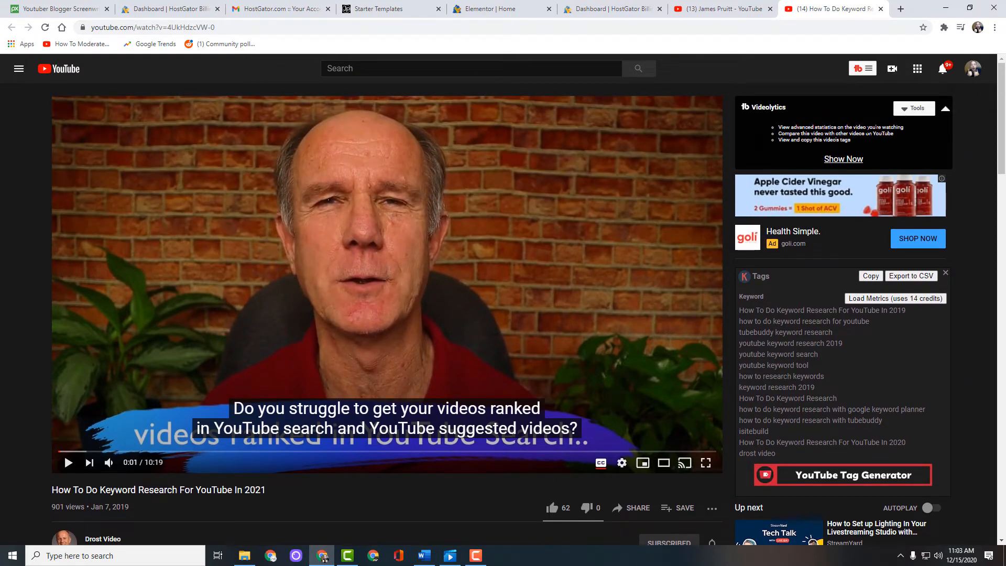
Step: Show the paused video's Videolytics and examine its views, SEO score, channel statistics, best practices and tags
click(841, 159)
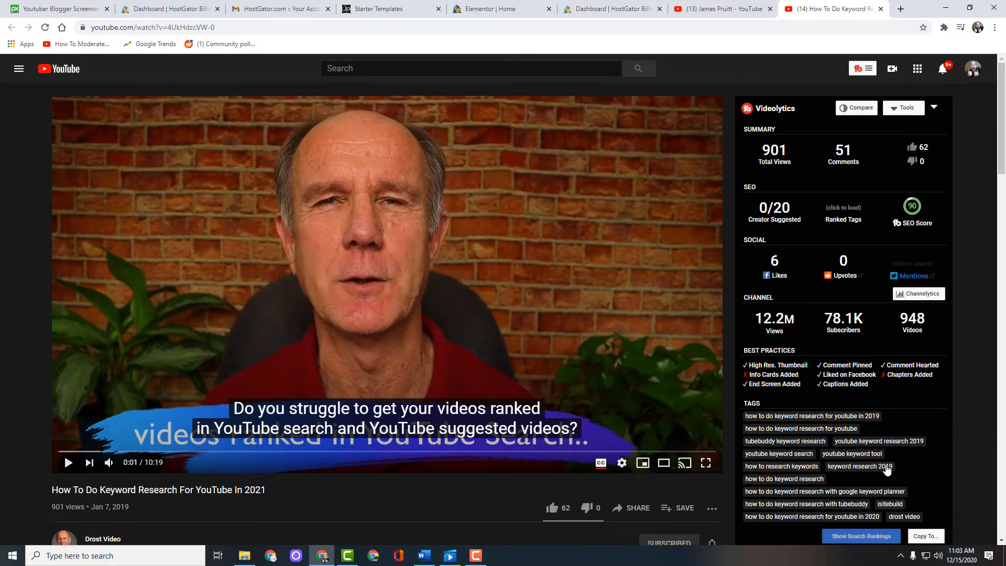
scroll(920, 445, down, 2)
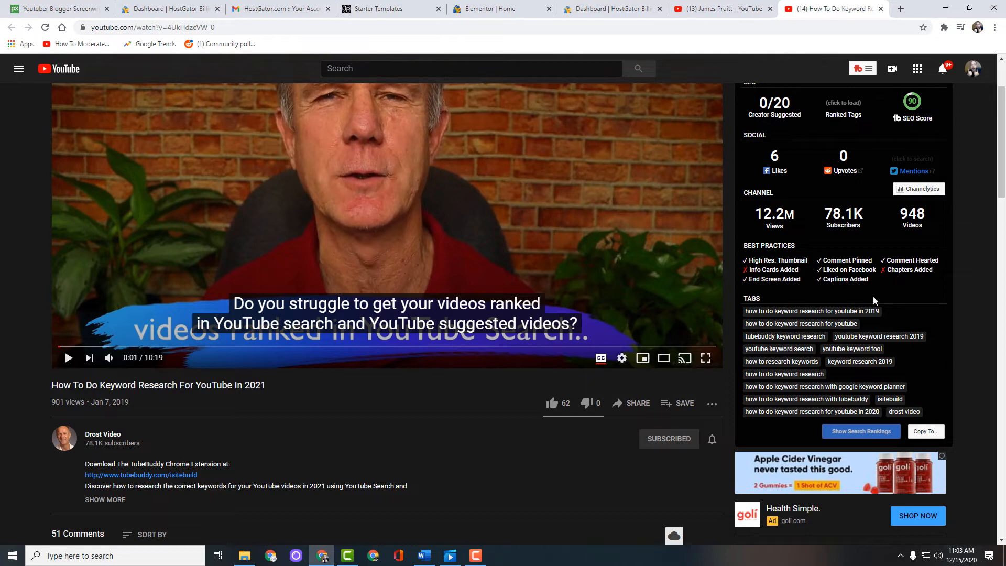
scroll(819, 417, up, 1)
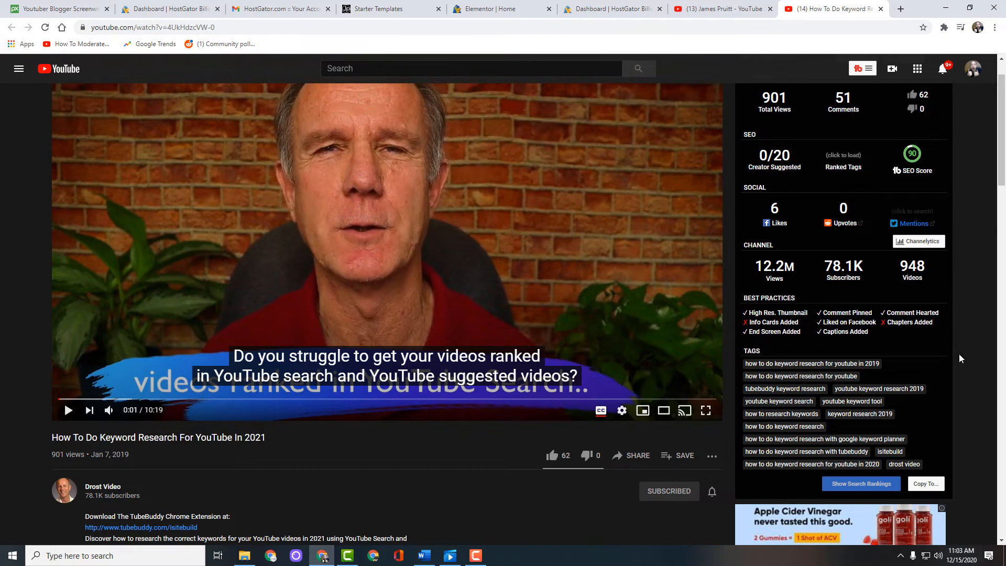
scroll(858, 342, up, 1)
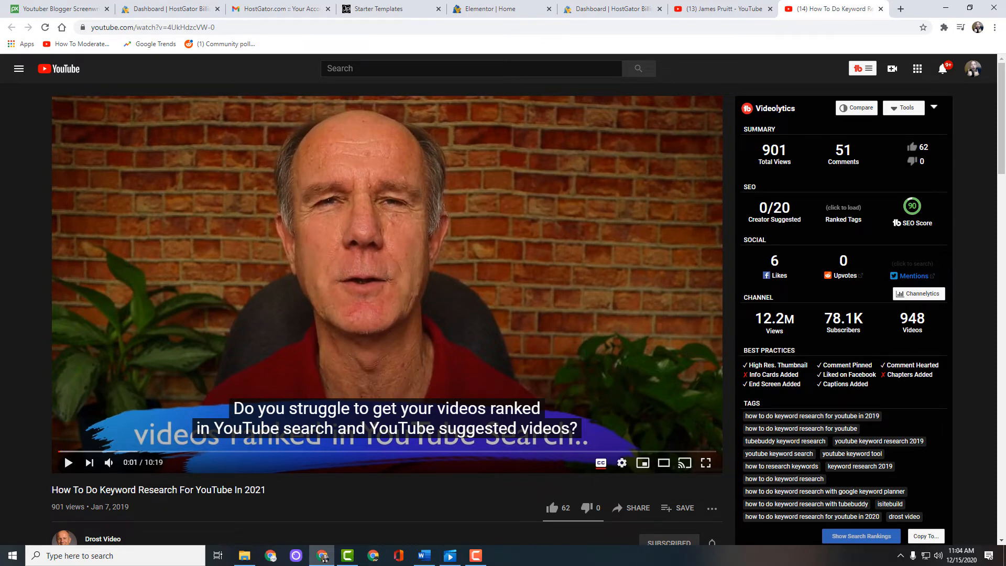
mouse_move(765, 174)
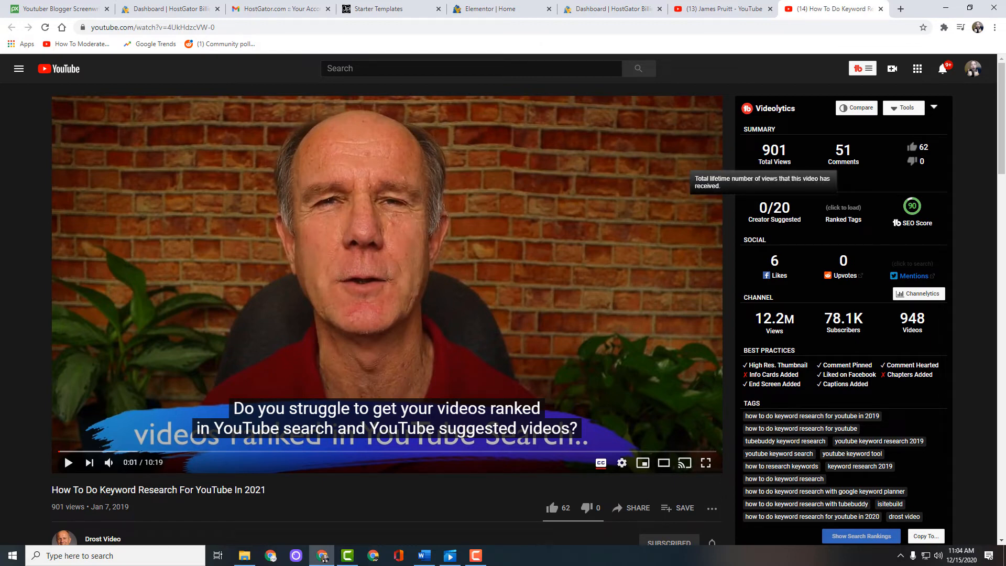
scroll(329, 276, down, 1)
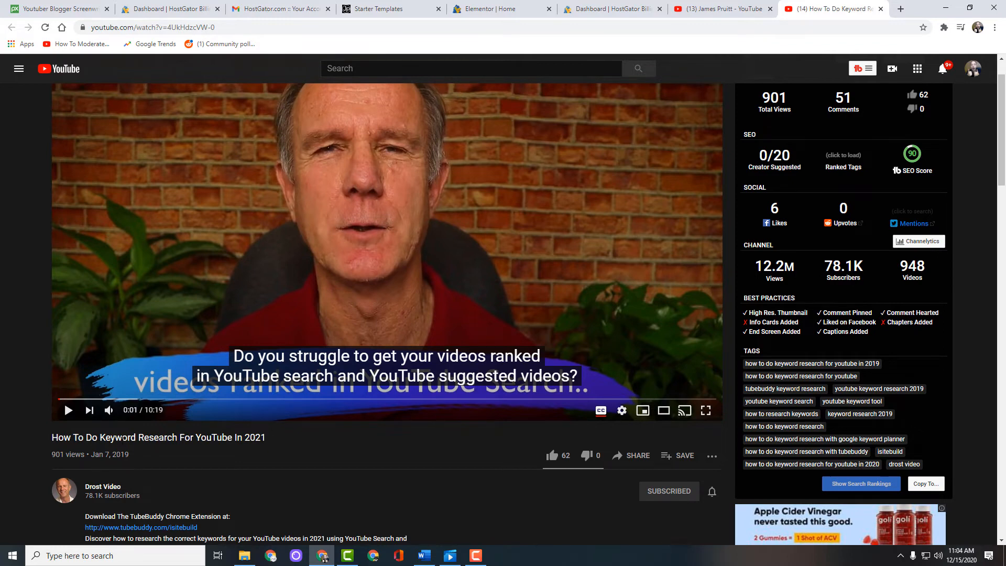
scroll(294, 398, down, 2)
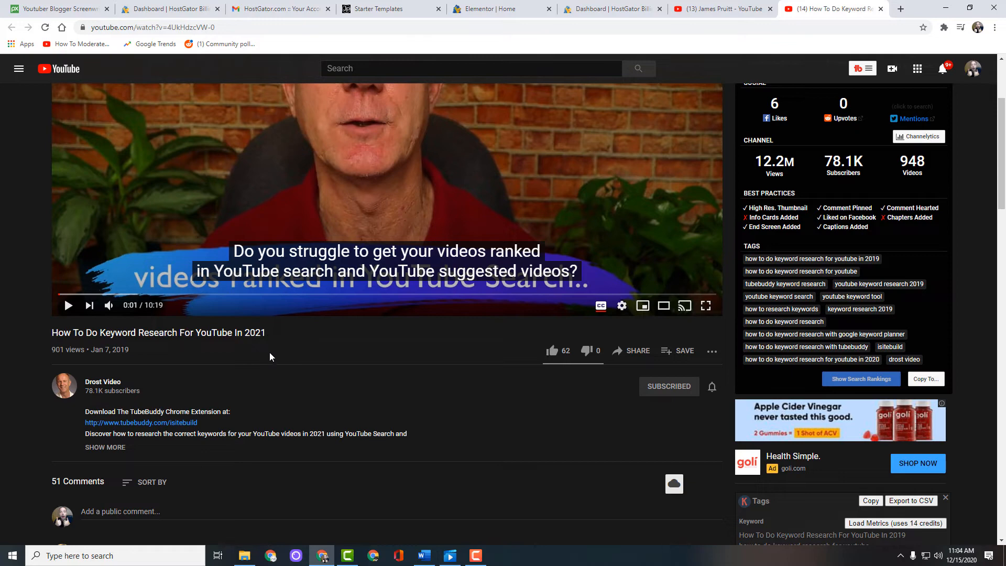
Step: Review the competing video's view totals, SEO score, best practices and tags in Videolytics once more
scroll(501, 361, up, 3)
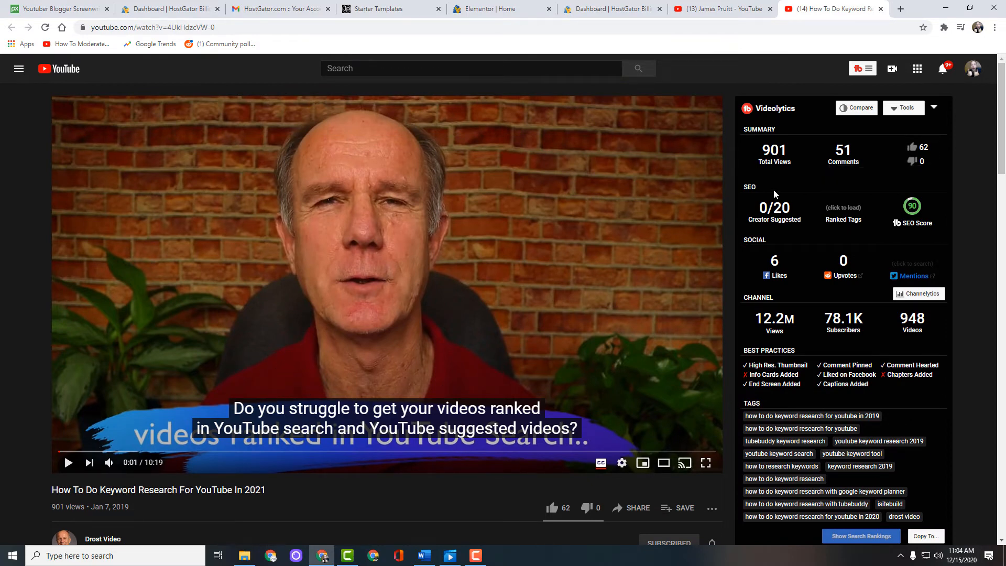
scroll(430, 382, down, 2)
scroll(430, 381, up, 2)
mouse_move(892, 234)
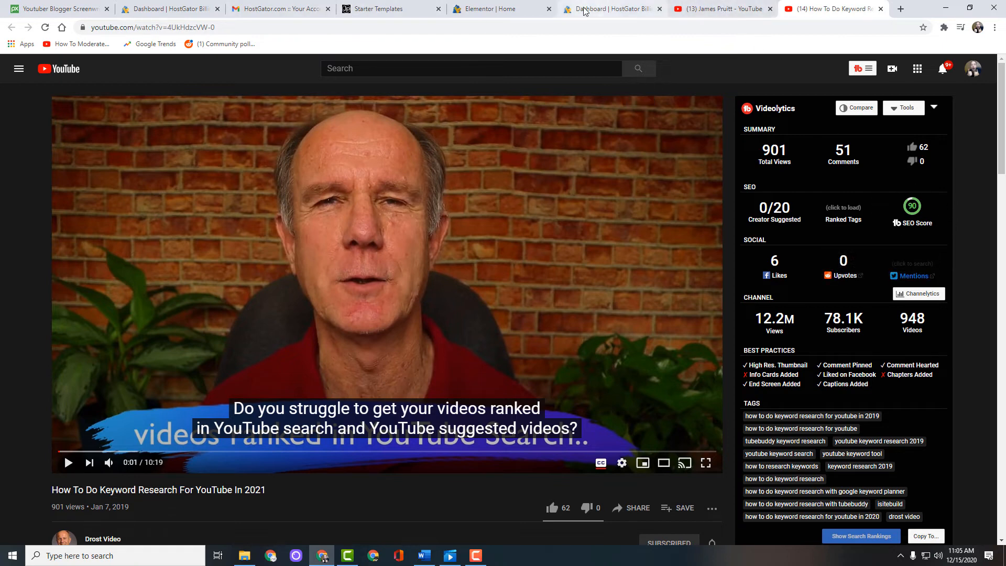
Step: Return to the Keyword Explorer results, close the competing video, and show the actions available for the selected keyword
click(733, 10)
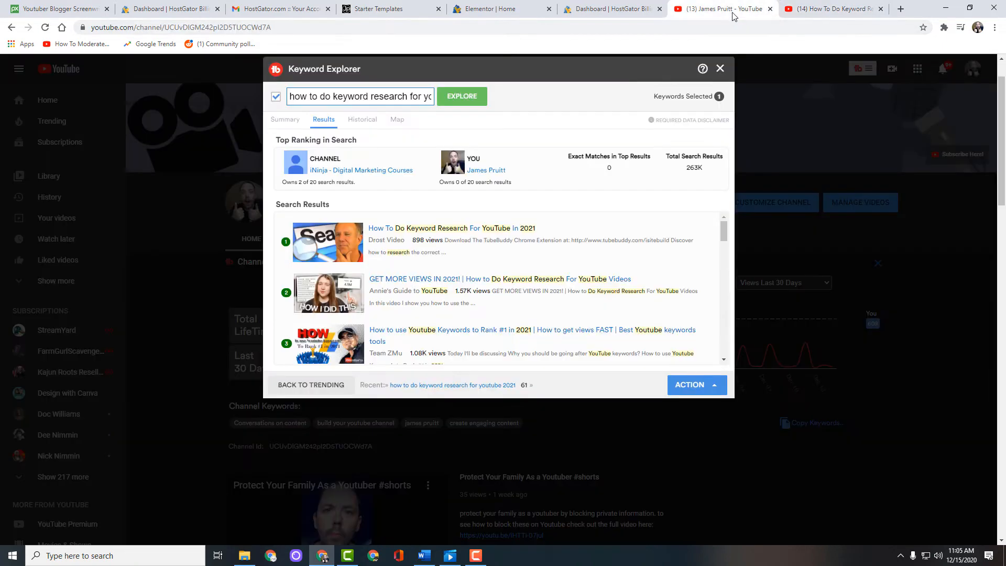
click(880, 10)
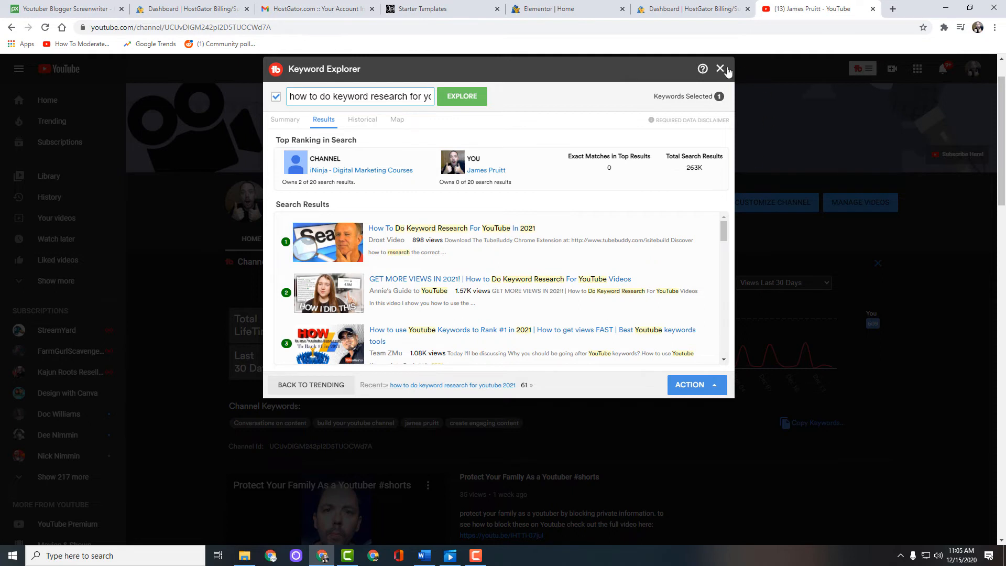
click(691, 384)
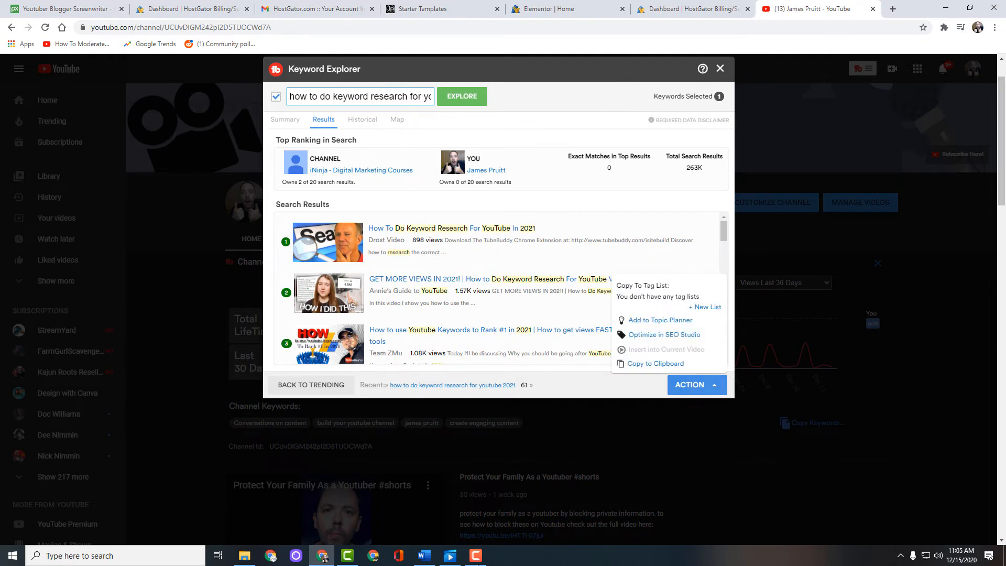
mouse_move(481, 559)
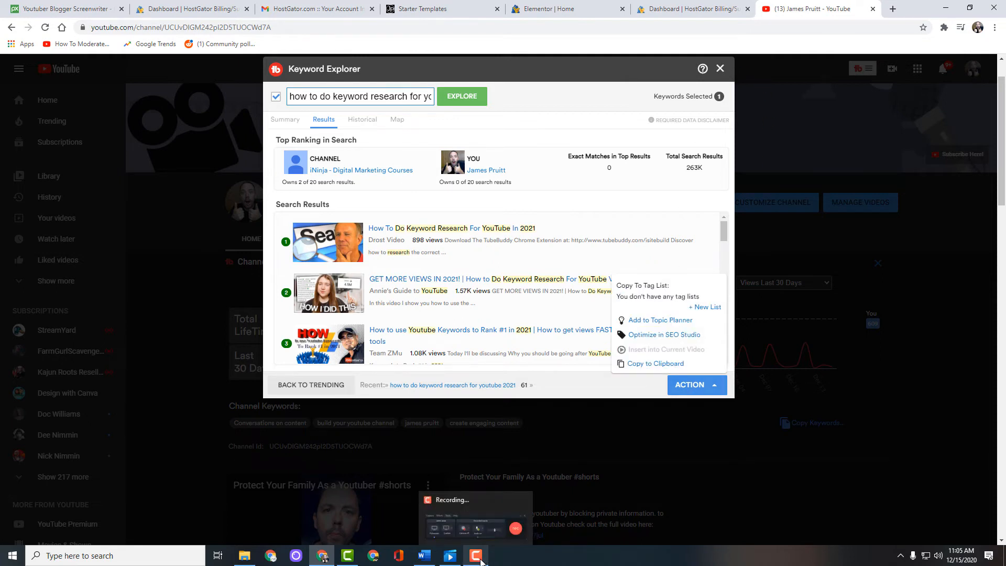
click(481, 558)
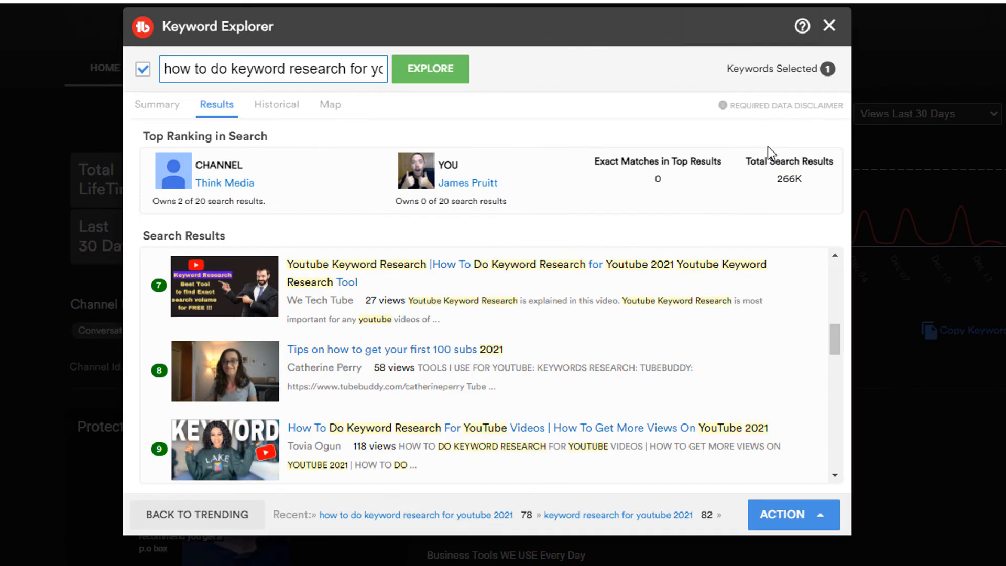
Step: Add the explored keyword "how to do keyword research for youtube 2021" to the Topic Planner
scroll(392, 215, down, 3)
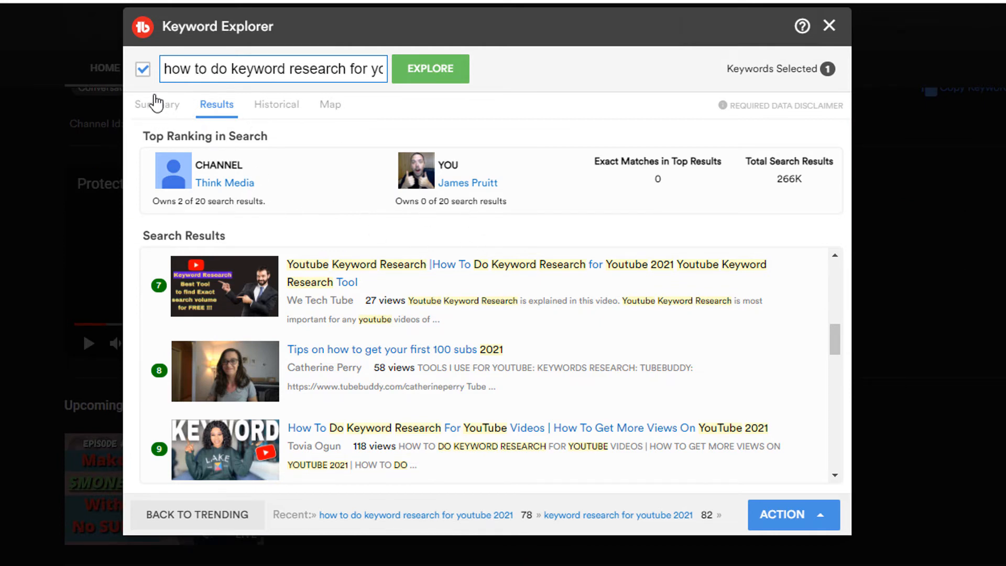
drag(170, 69, 442, 129)
scroll(524, 220, down, 5)
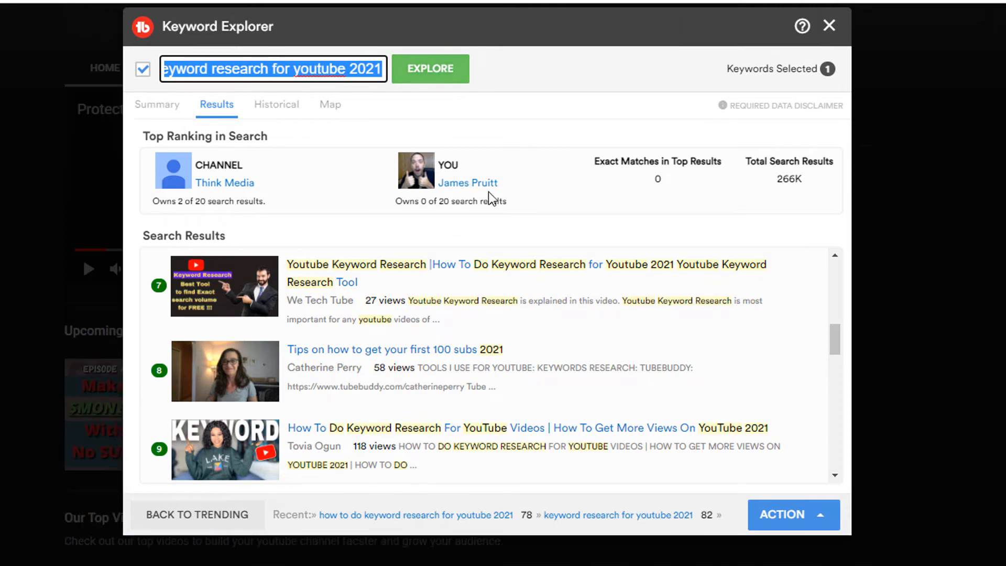
click(791, 526)
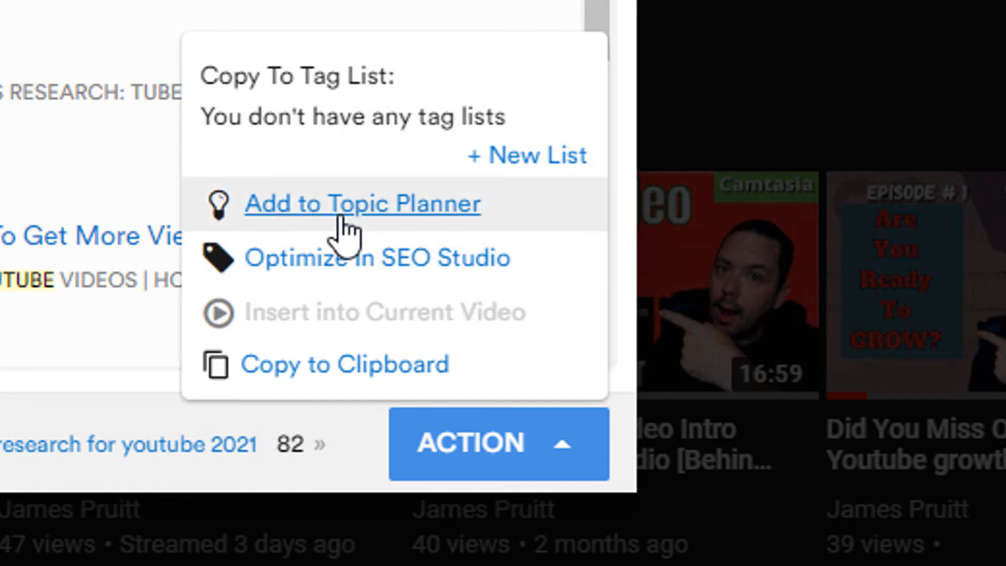
click(294, 205)
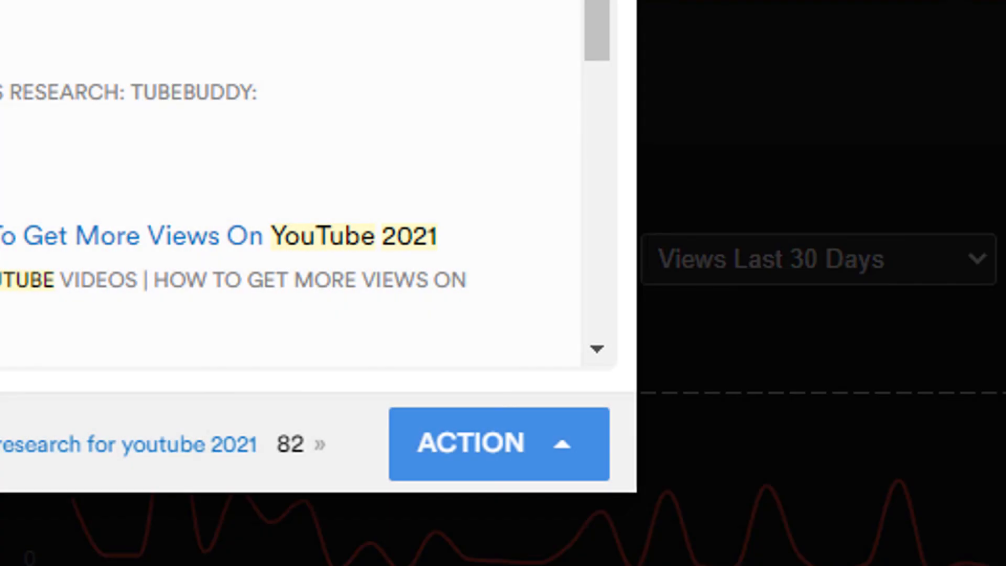
Step: Start optimizing the keyword "HOW TO DO keyword research for youtube 2021" in SEO Studio
scroll(162, 341, down, 3)
click(472, 448)
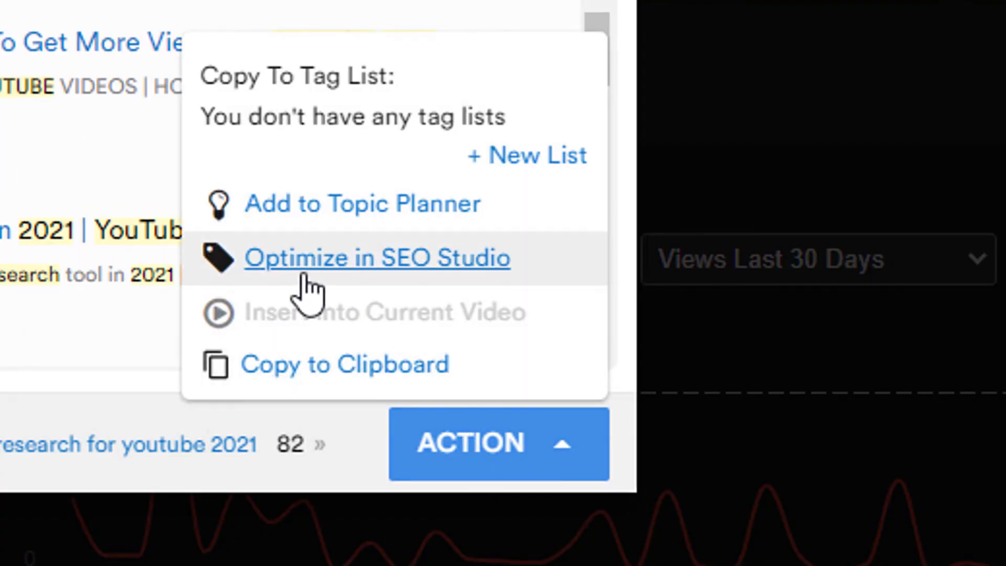
click(362, 276)
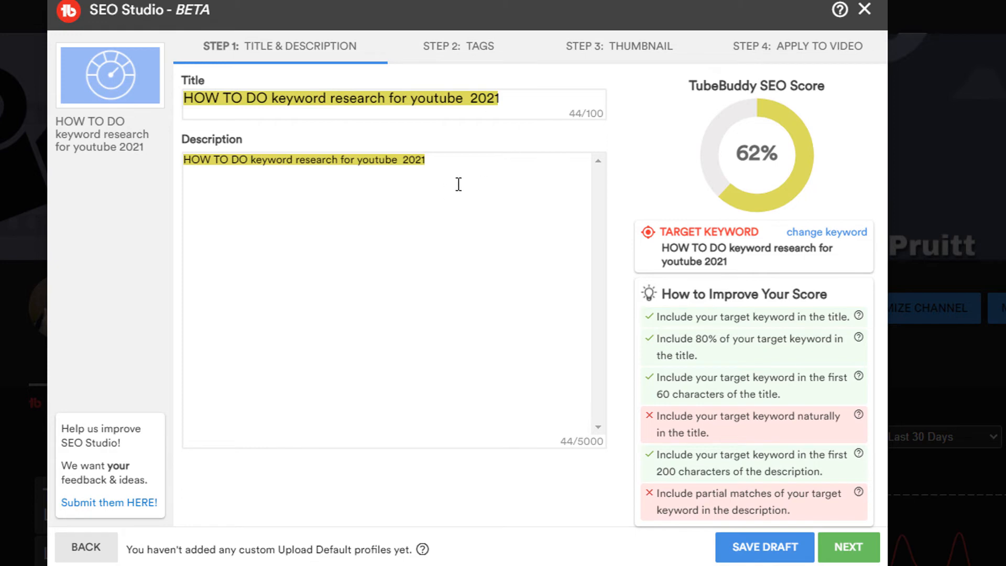
Step: Append the word "FAST" to the end of the video title
click(546, 99)
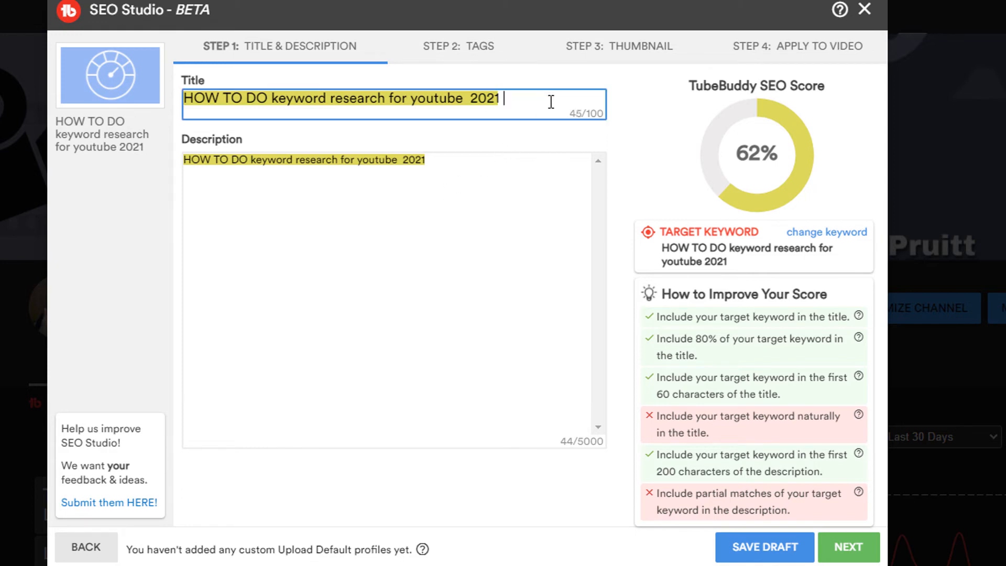
text(fast)
key(BackSpace)
key(BackSpace)
key(BackSpace)
key(BackSpace)
text(s)
key(BackSpace)
key(BackSpace)
text(FAST)
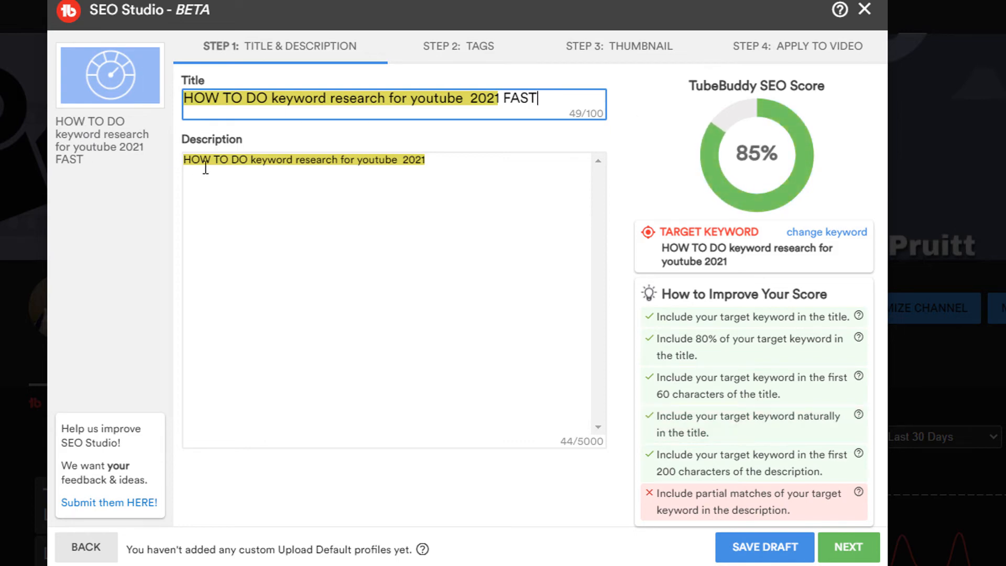
click(502, 98)
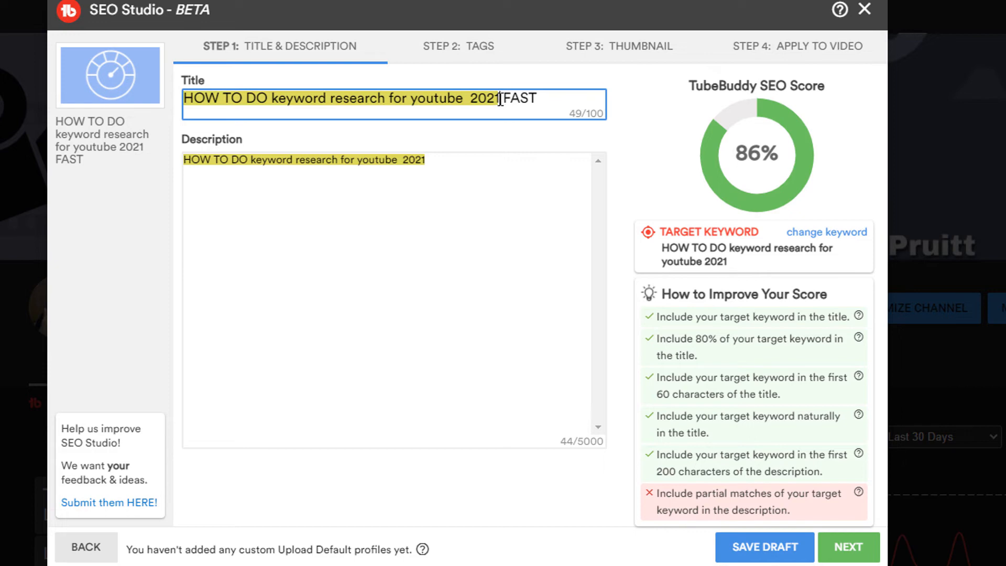
click(547, 98)
Step: End the description's keyword phrase with a period and select its opening words "HOW TO DO"
click(430, 162)
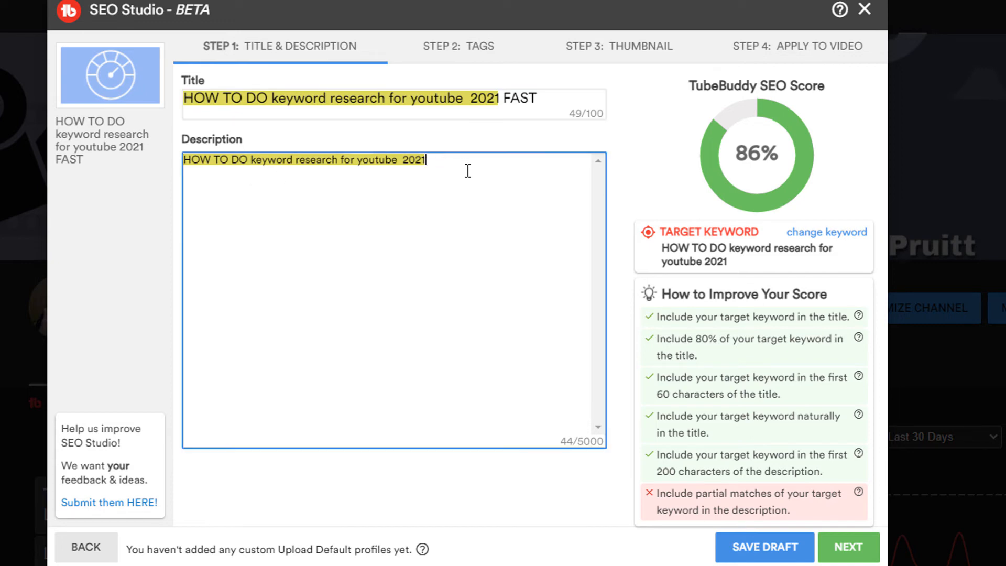
text(.)
drag(213, 162, 247, 162)
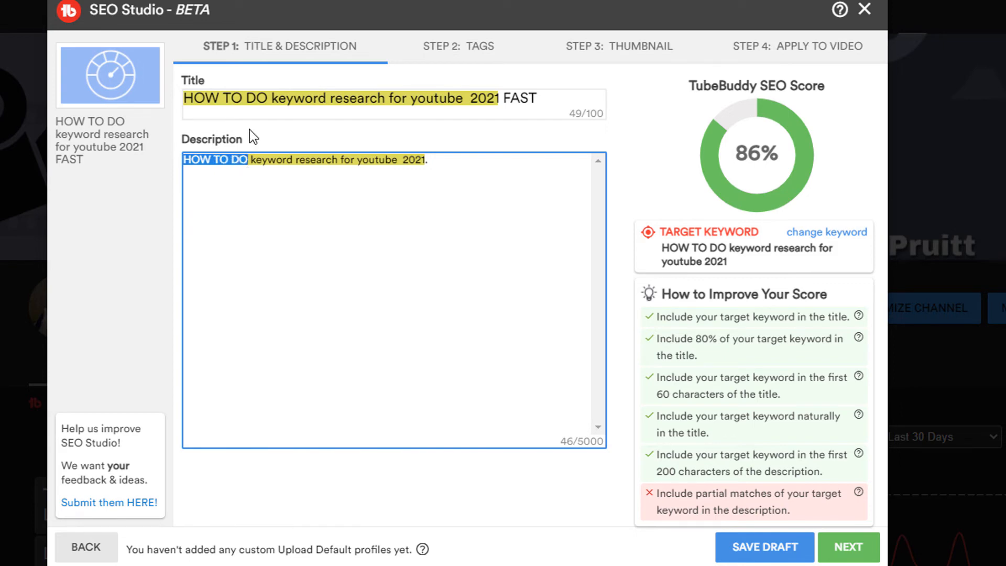
text(tODAY, )
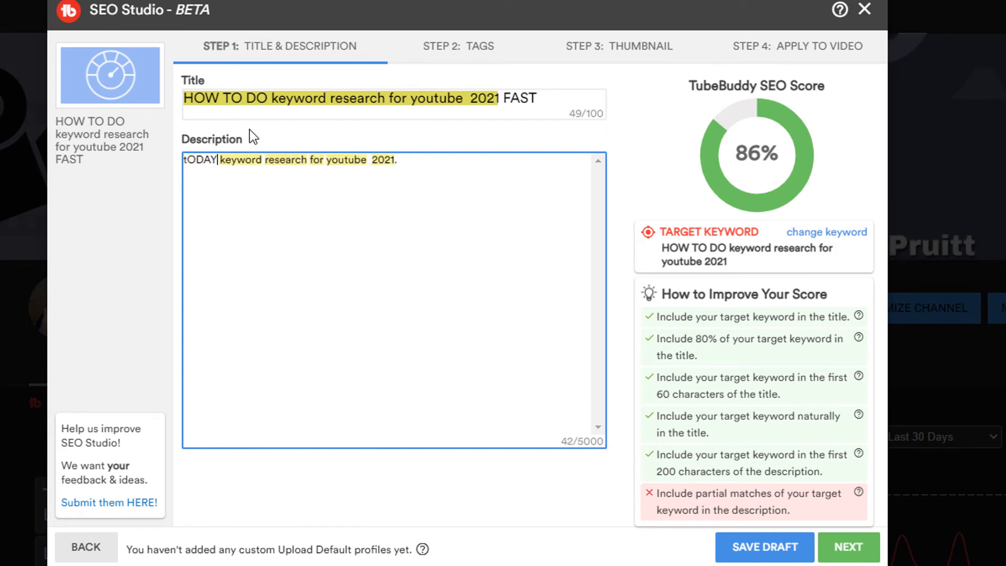
text(i WANT TO)
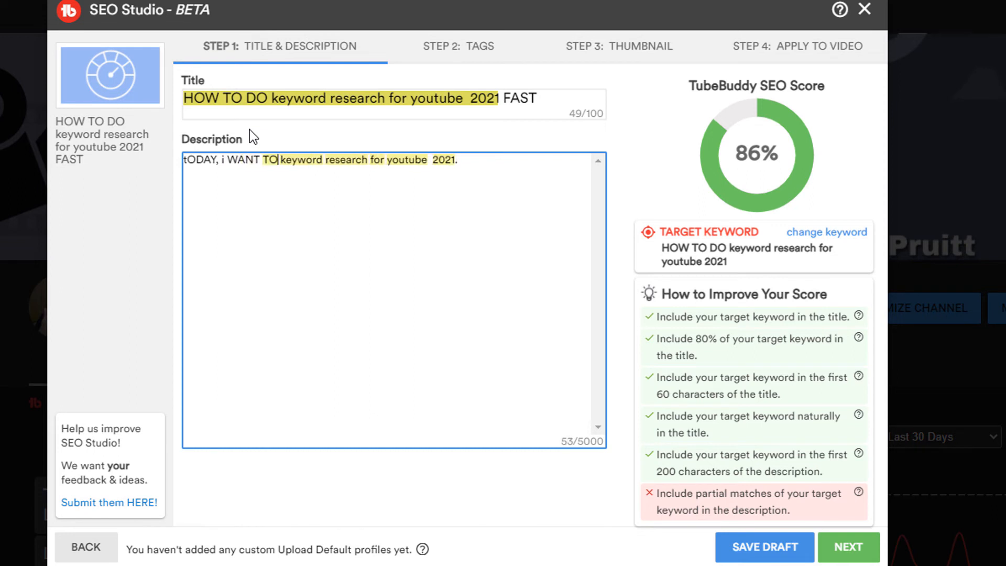
key(BackSpace)
key(BackSpace)
key(BackSpace)
key(BackSpace)
key(BackSpace)
key(BackSpace)
key(BackSpace)
key(BackSpace)
key(BackSpace)
key(BackSpace)
key(BackSpace)
key(BackSpace)
key(BackSpace)
key(BackSpace)
key(BackSpace)
key(BackSpace)
key(BackSpace)
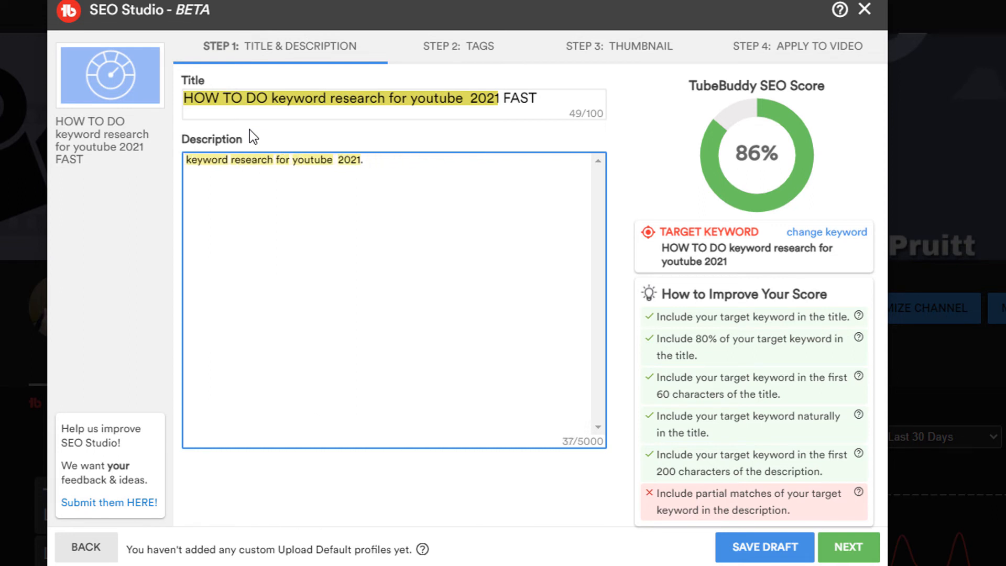
Step: Begin the description with "today, I want to talk to you about how to do" ahead of the keyword research phrase
text(to)
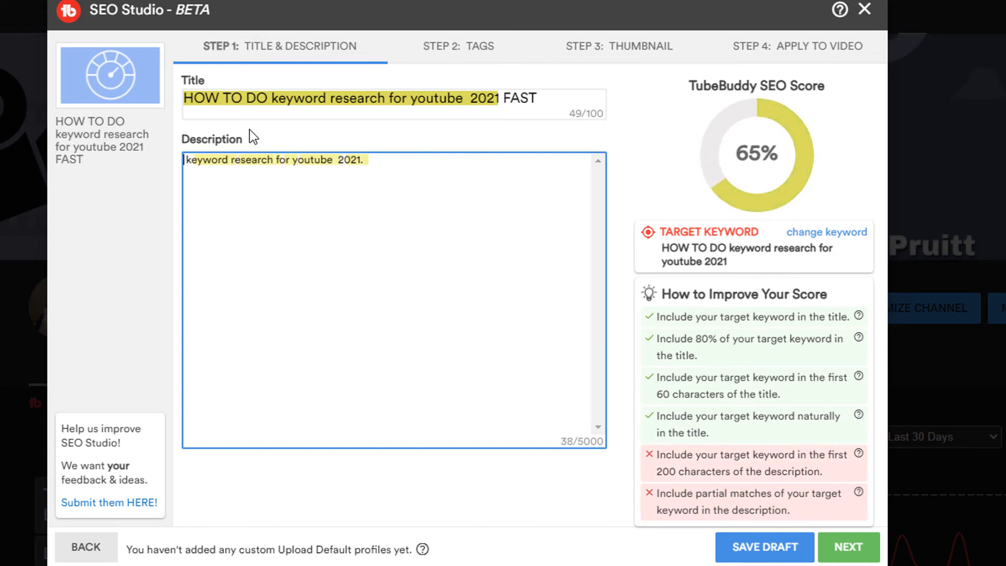
text(day, I w)
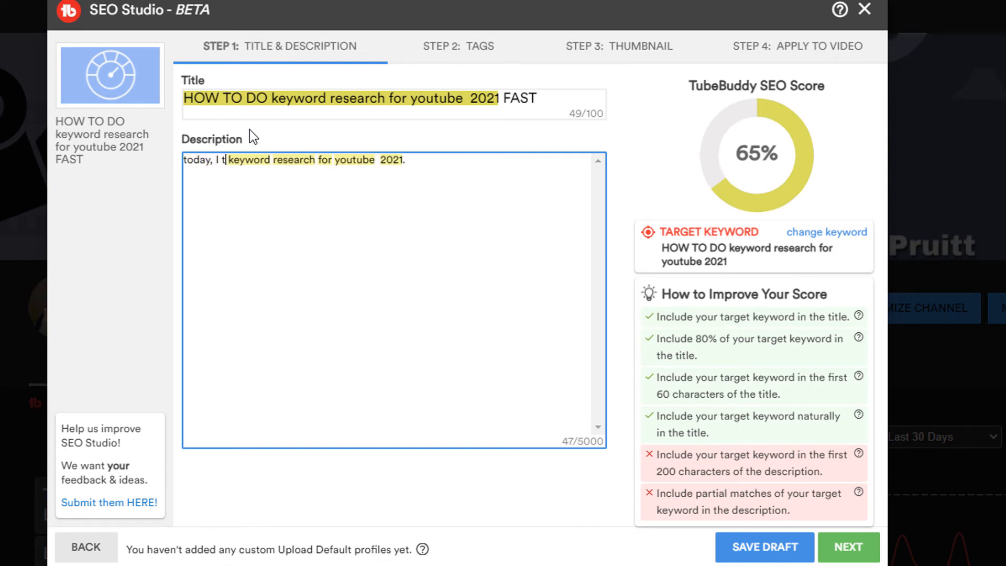
text(ant to )
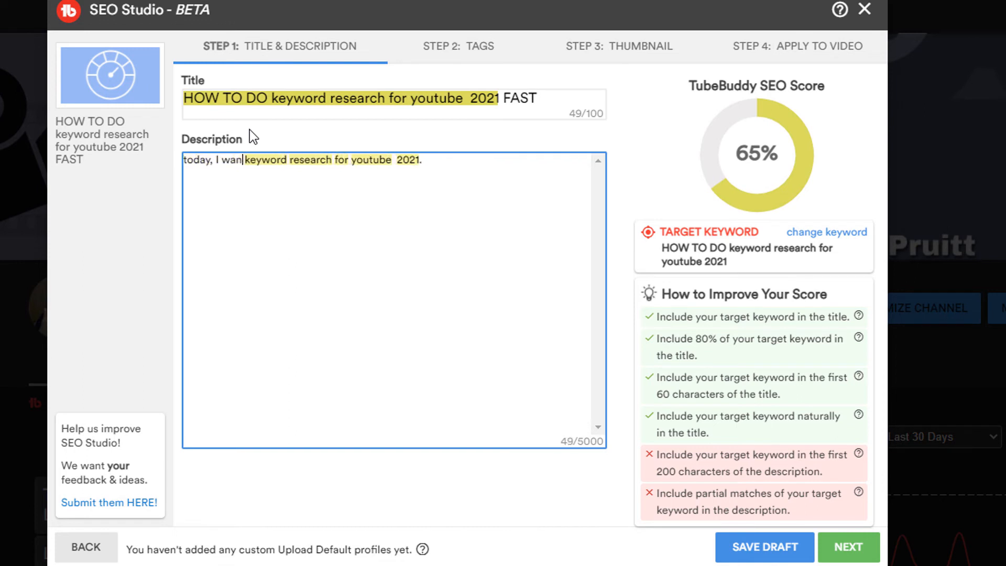
text(talkt o)
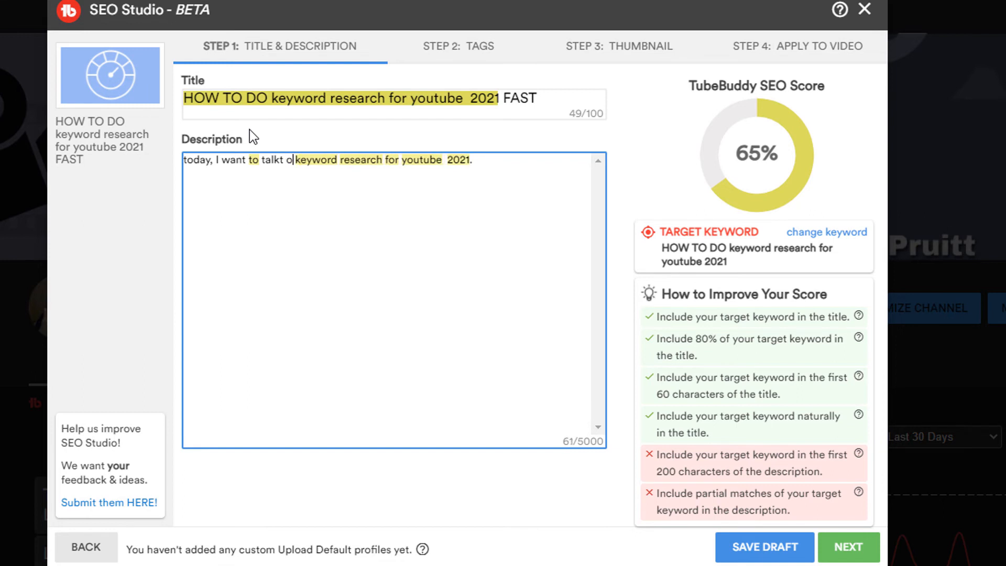
key(BackSpace)
key(BackSpace)
text(to you t)
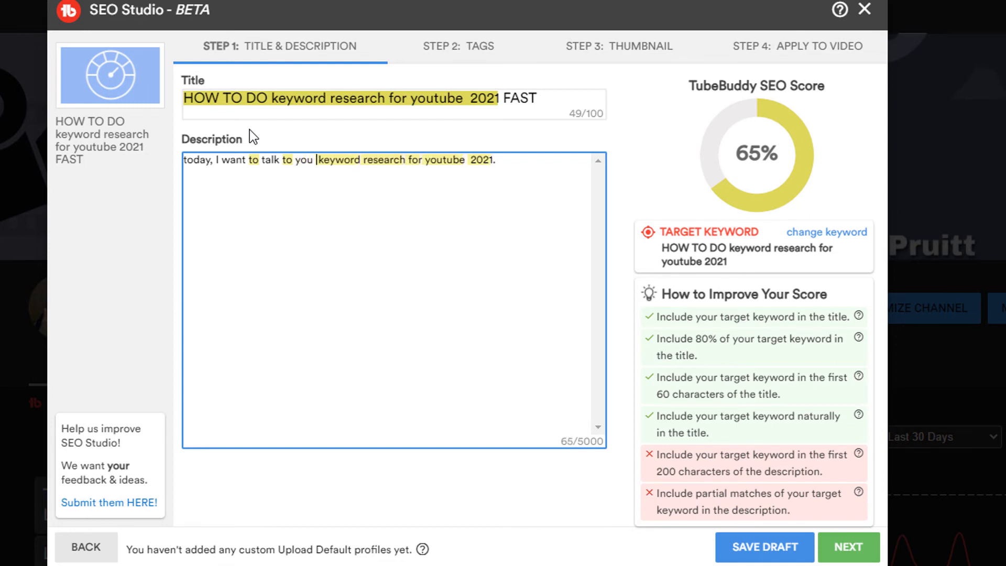
key(BackSpace)
text(about how to do)
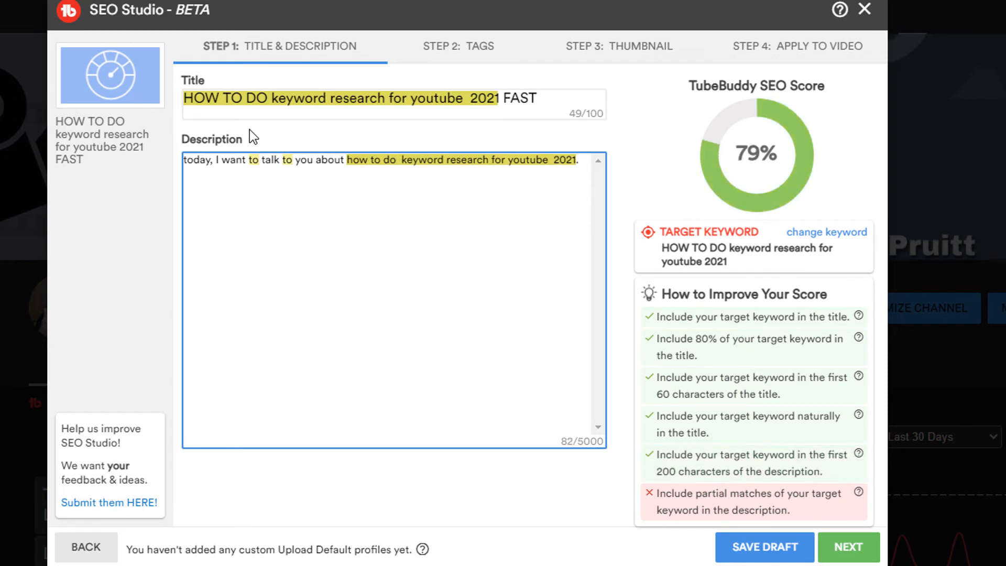
Step: Append "the new year is fast approaching and if you do keyword research right, Youtube will be a breeze for you in 2021." to the description
click(582, 160)
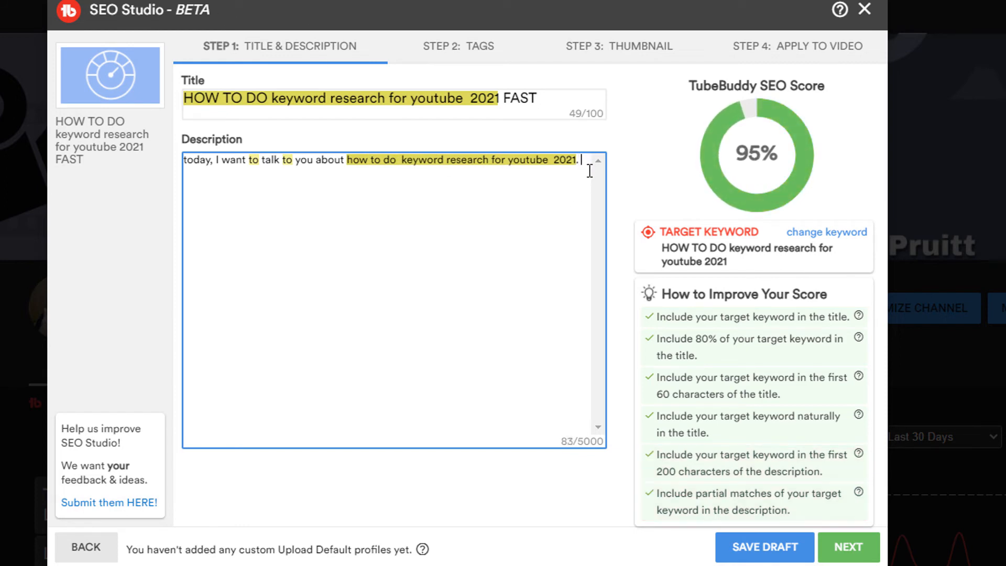
text(the new year)
text(is fast approaching and if you do keyword research right, Youtube will be a breeze for you in 2021.)
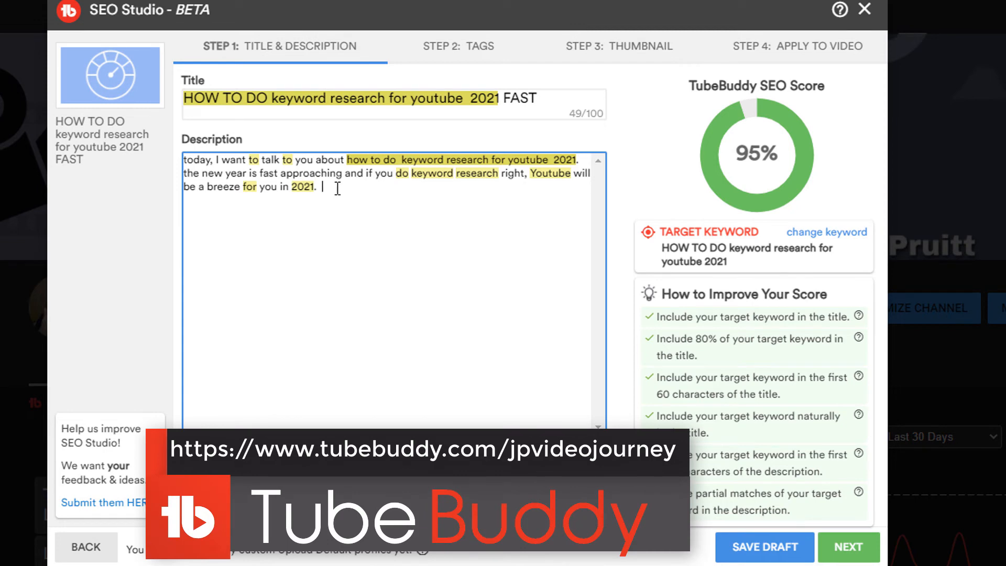
Step: Add "Check out tubebuddy here:" and, after a blank line, a paragraph about using TubeBuddy for the YouTube channel's keyword research going into 2021
text(oday)
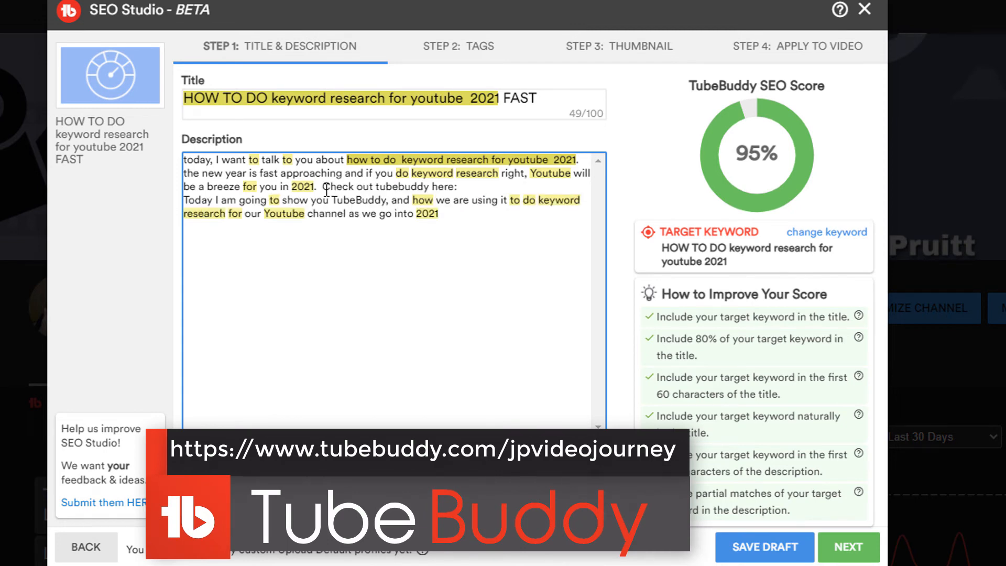
click(184, 199)
key(Return)
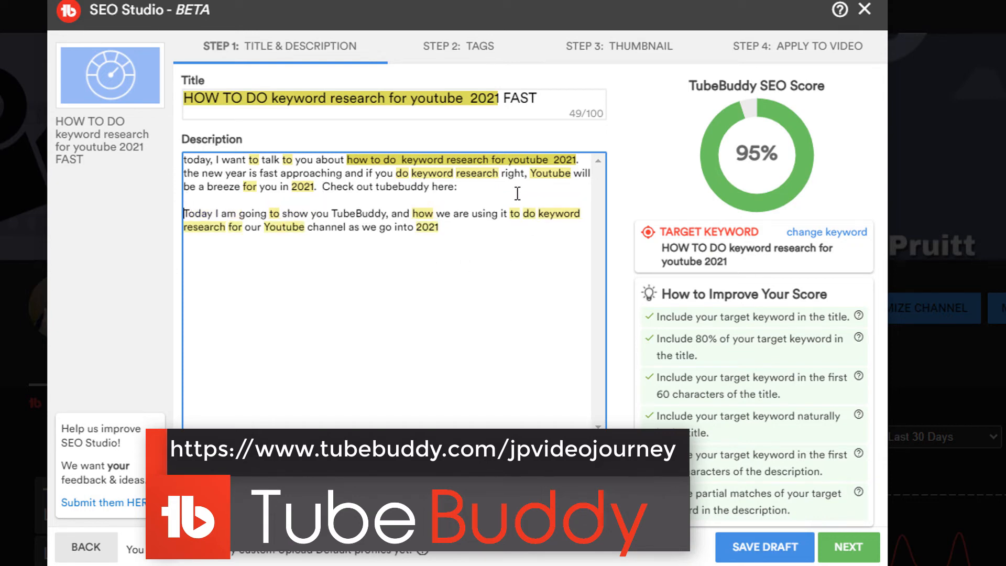
click(498, 181)
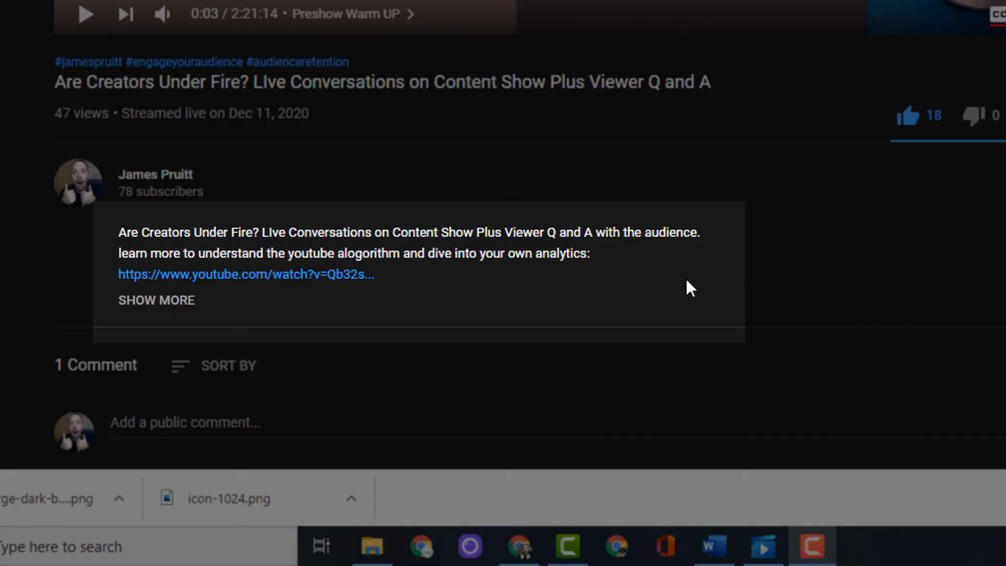
Step: Highlight the description lines shown under the video "Are Creators Under Fire?" to examine how much appears above the fold
drag(687, 280, 417, 198)
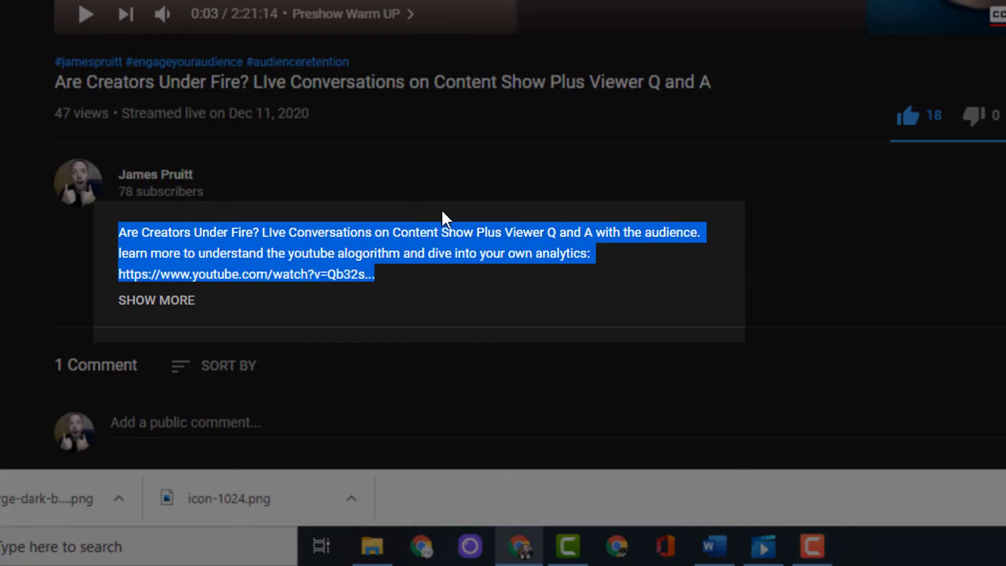
click(661, 310)
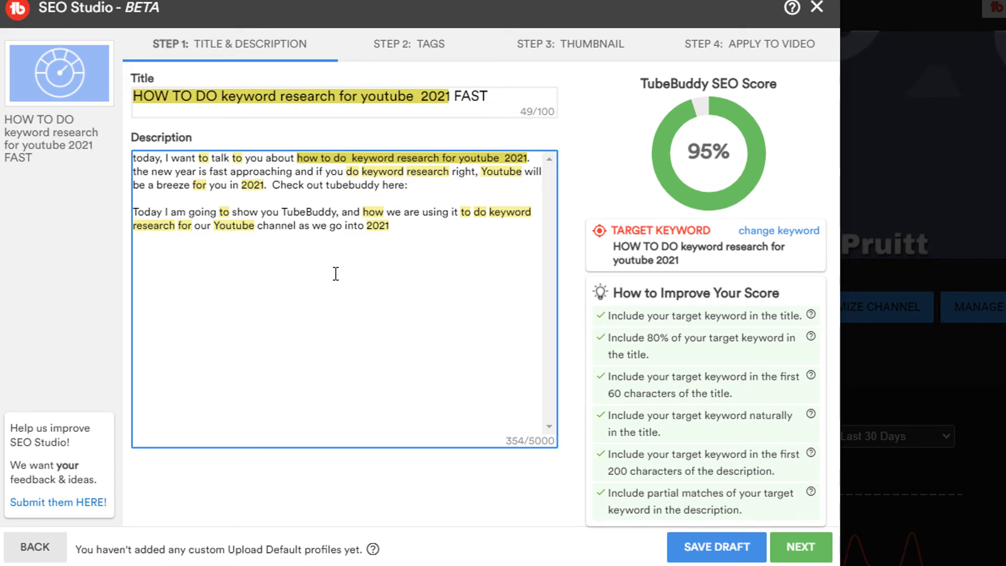
Step: Place the text cursor at the end of the description's last paragraph in SEO Studio
click(405, 240)
click(410, 230)
scroll(524, 251, down, 5)
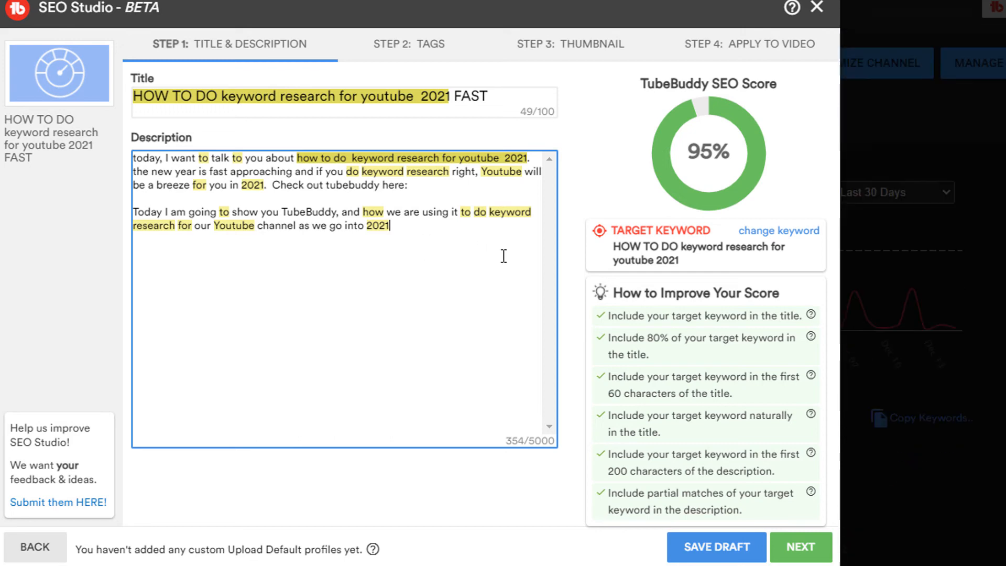
Step: Look at the tags stage, return to the title and description, and highlight both texts to review keyword use
click(797, 547)
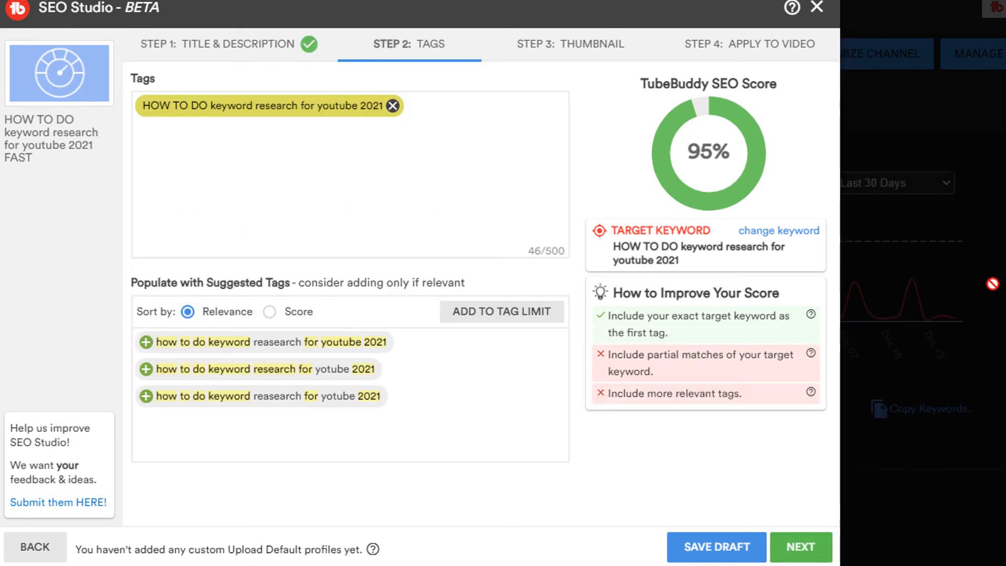
scroll(331, 311, up, 5)
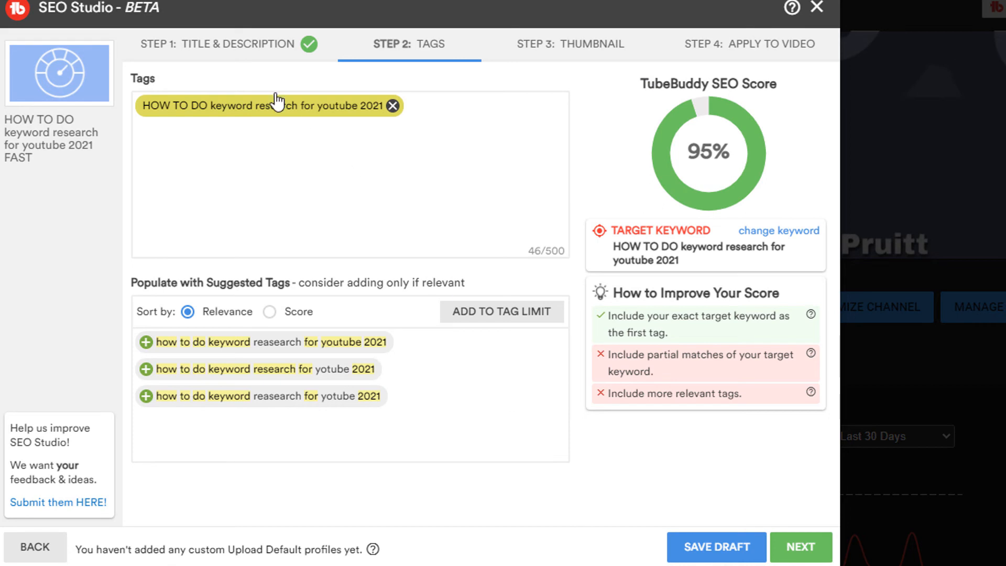
click(259, 42)
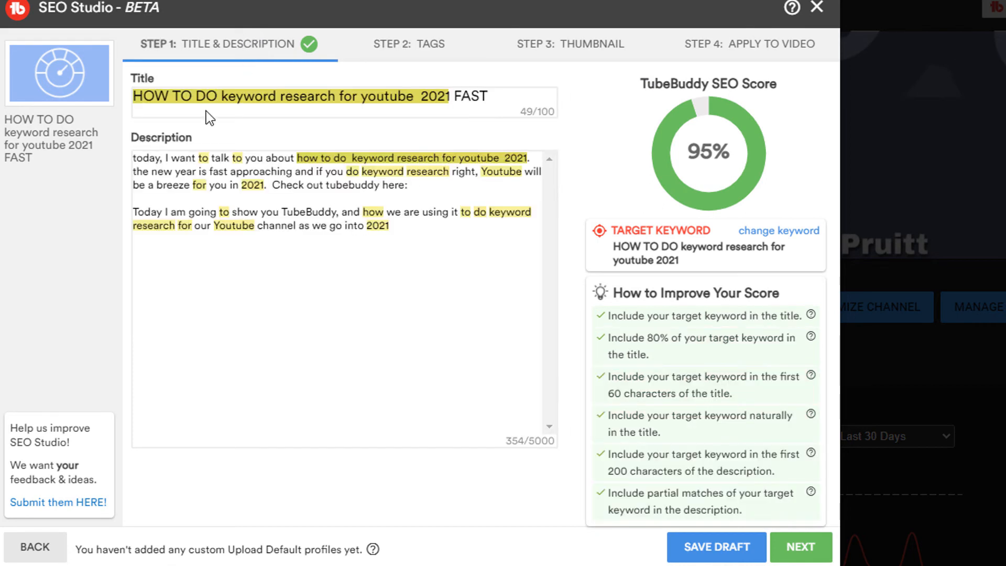
click(350, 100)
drag(525, 99, 108, 110)
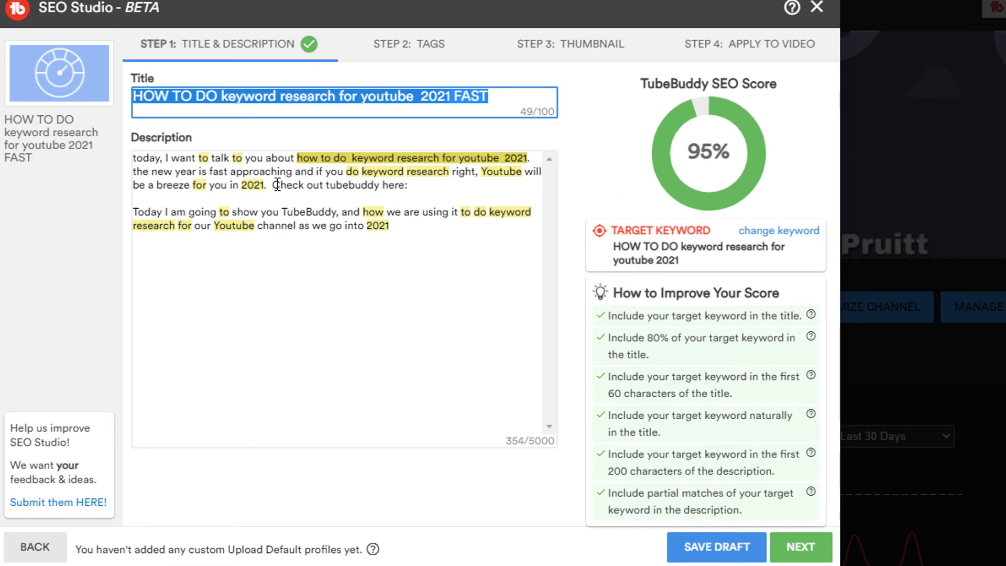
drag(429, 231, 108, 157)
click(221, 192)
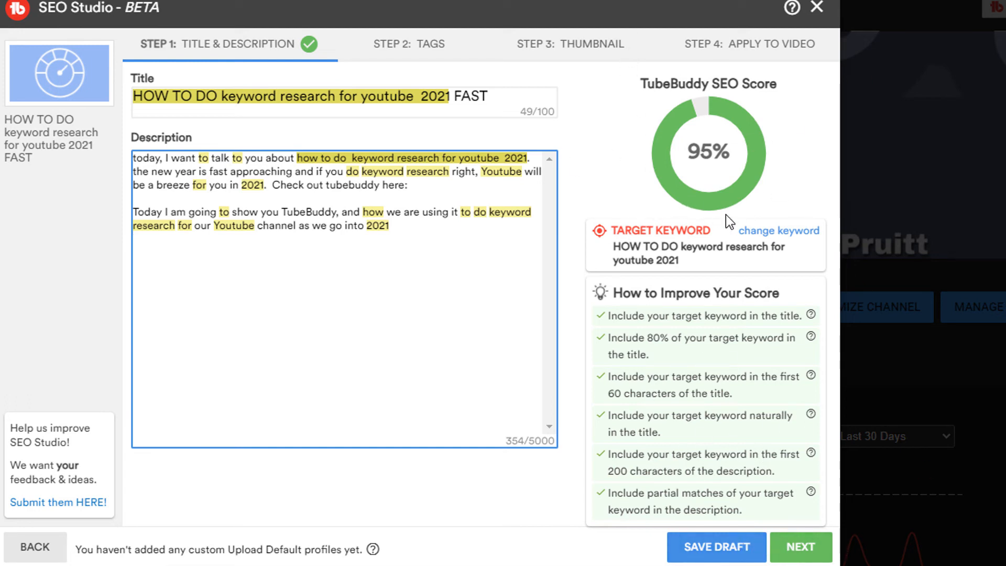
Step: Proceed to the tags stage and add the tag "Tubebuddy keyword research tool" after the target keyword tag
click(800, 546)
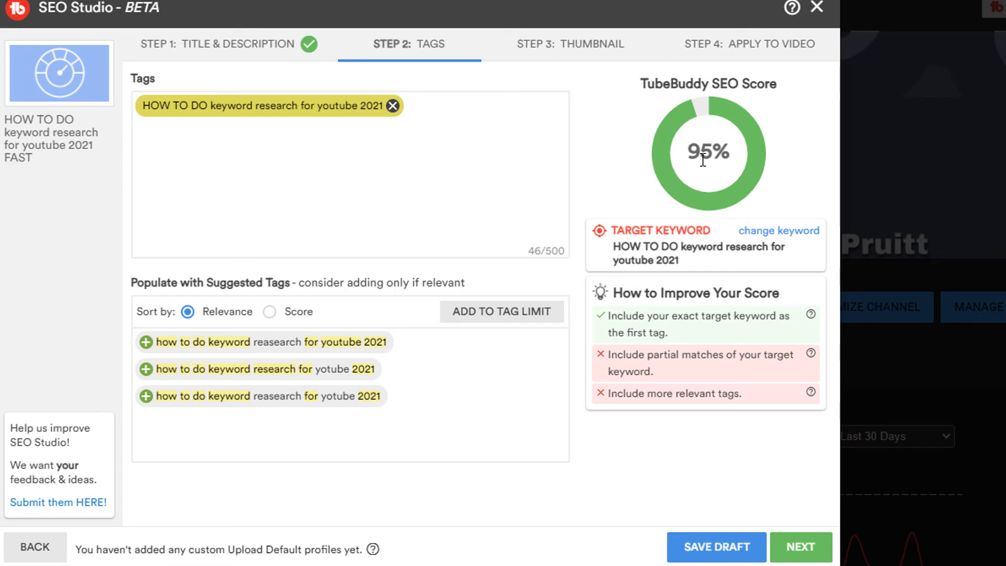
click(425, 110)
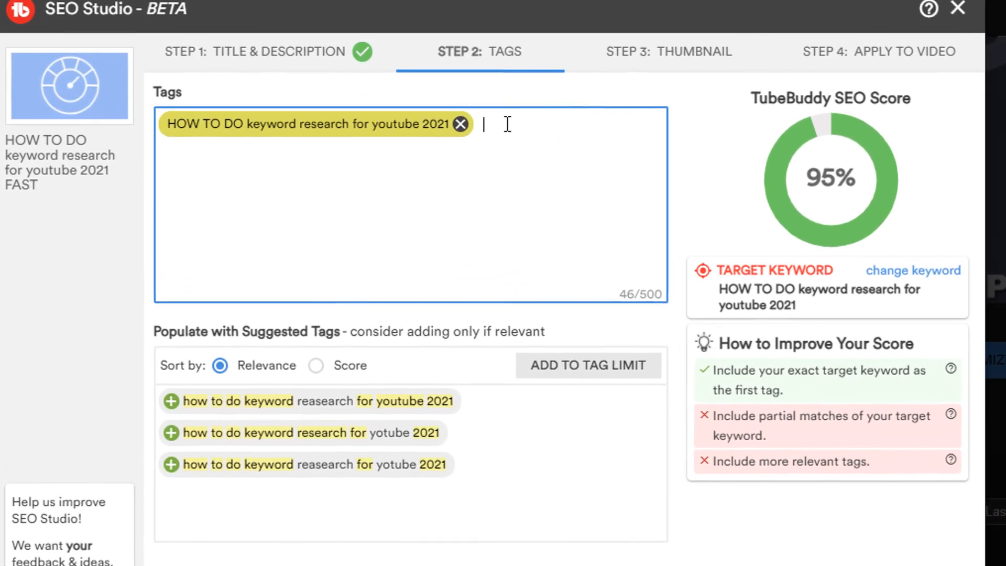
click(432, 106)
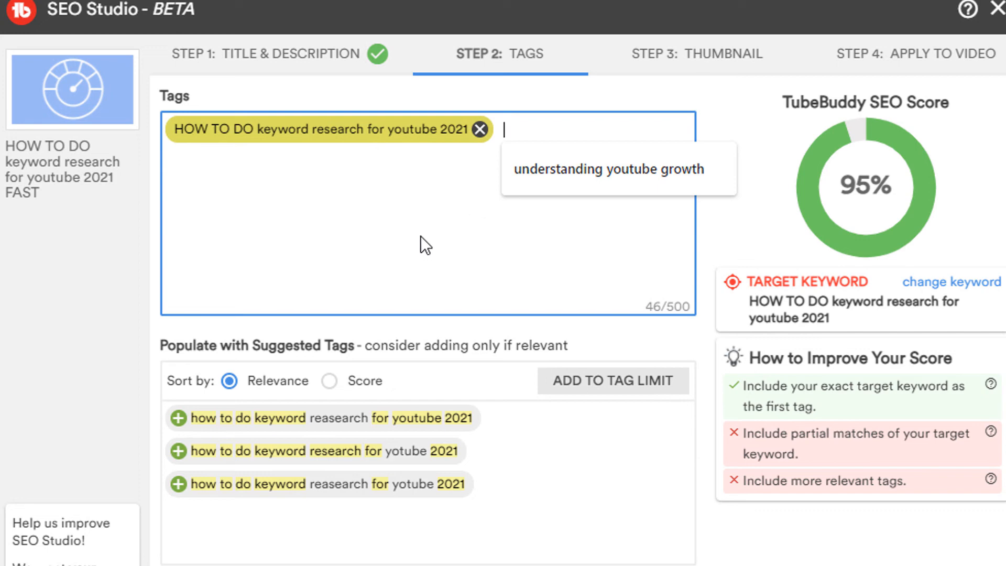
click(433, 240)
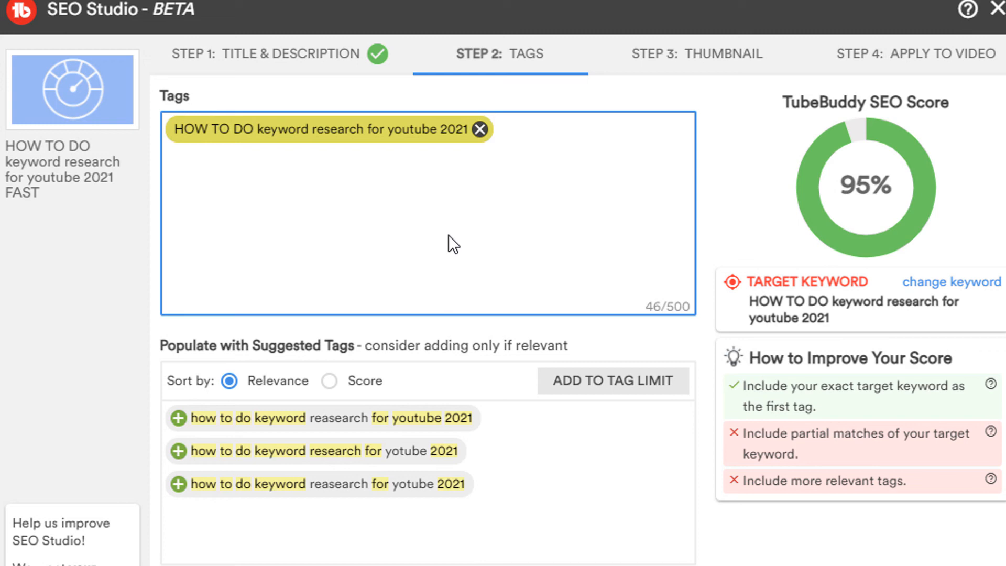
text(Tubu)
key(BackSpace)
key(BackSpace)
text(be)
key(BackSpace)
text(buddy)
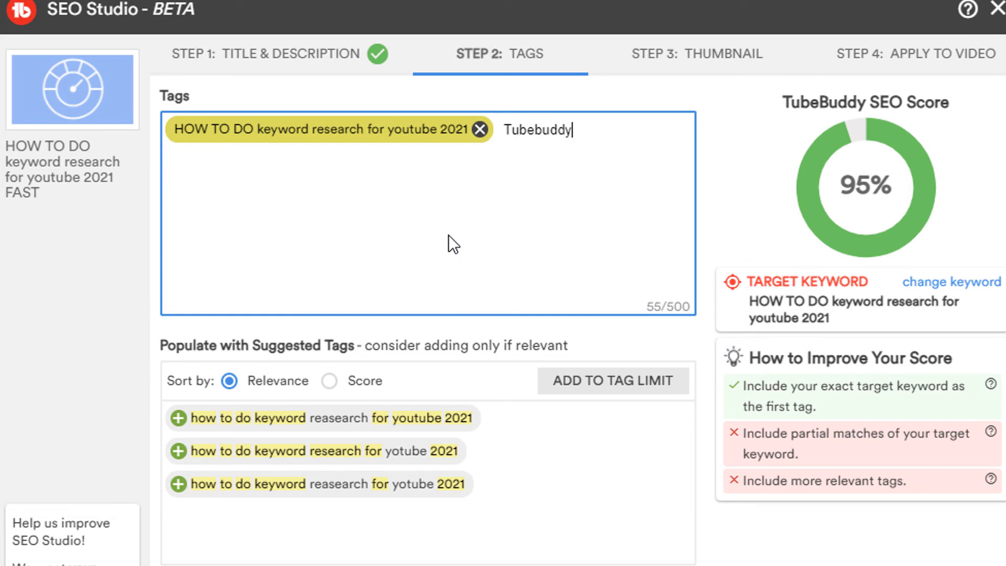
text( keyword research tool)
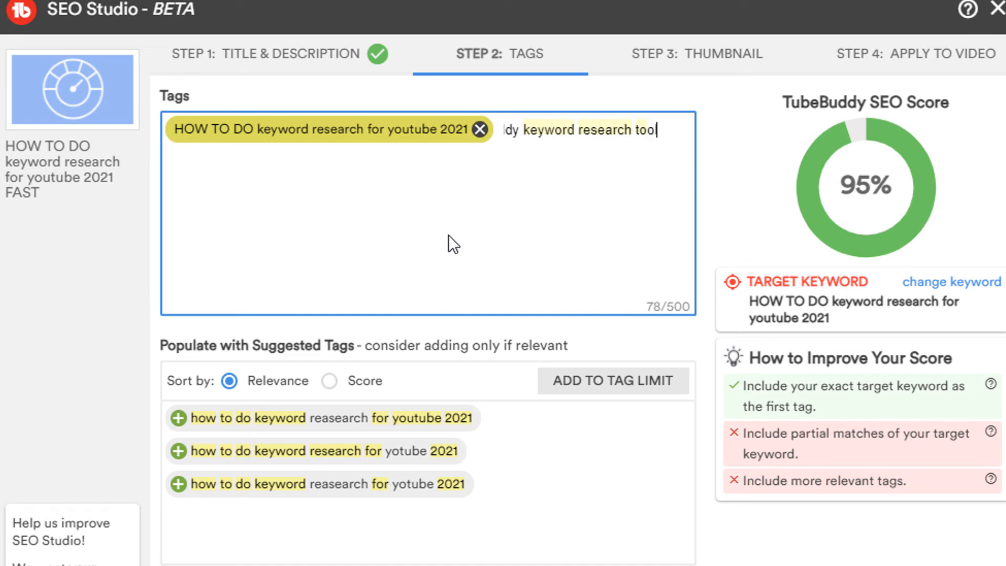
key(Return)
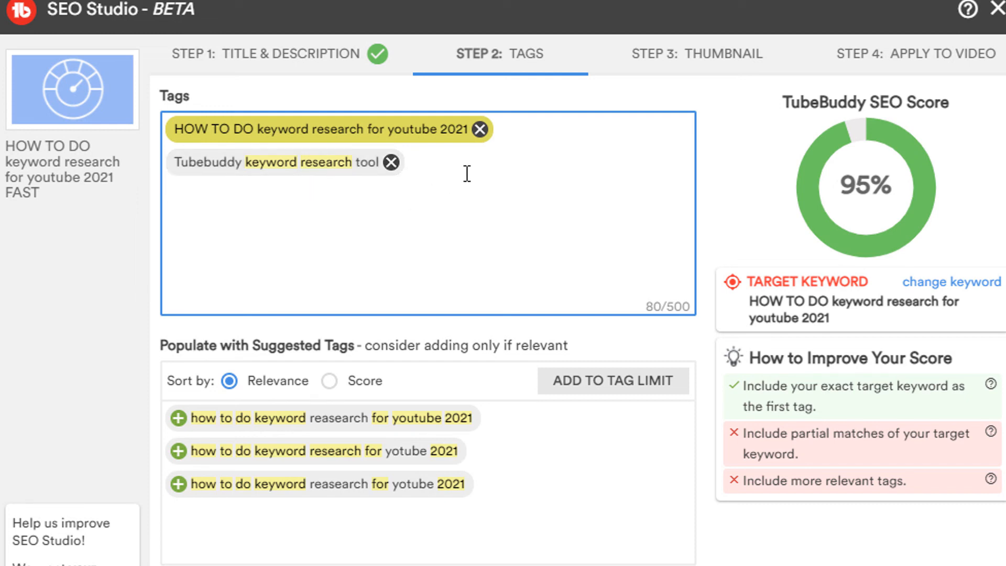
Step: Add the channel owner's name and "keyword research 2021" as two more tags
text(James Pruitt)
key(Return)
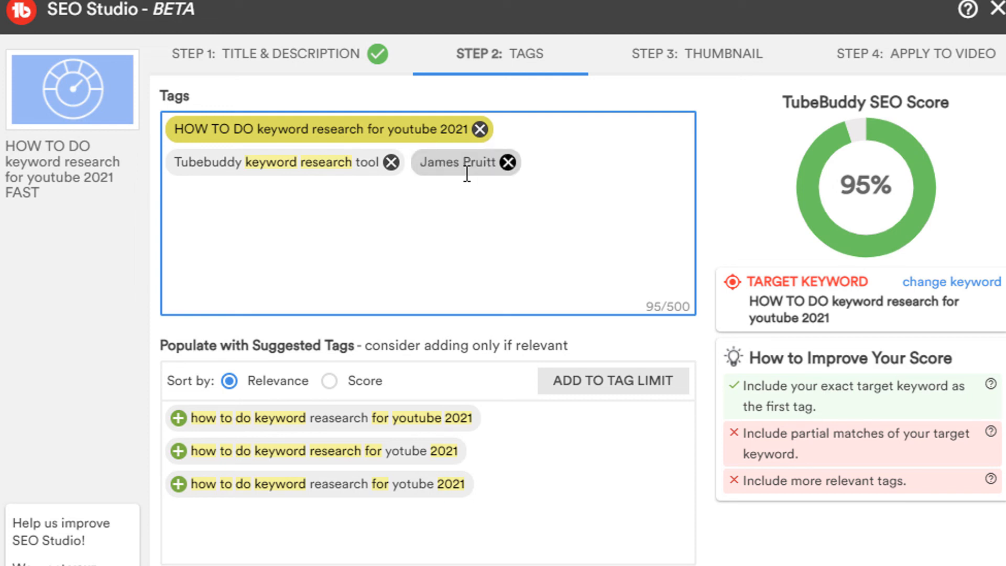
text(keyword)
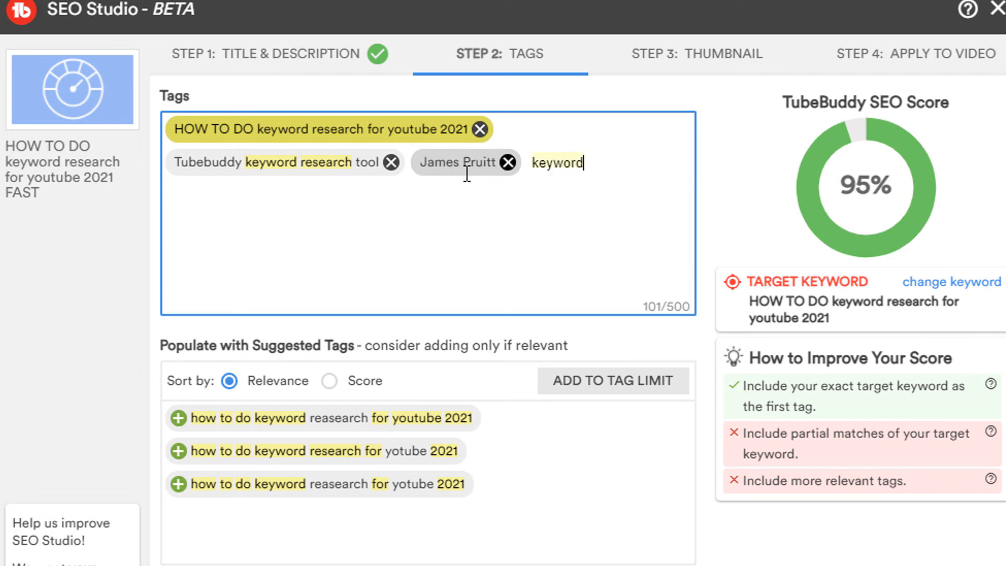
text( reasearc)
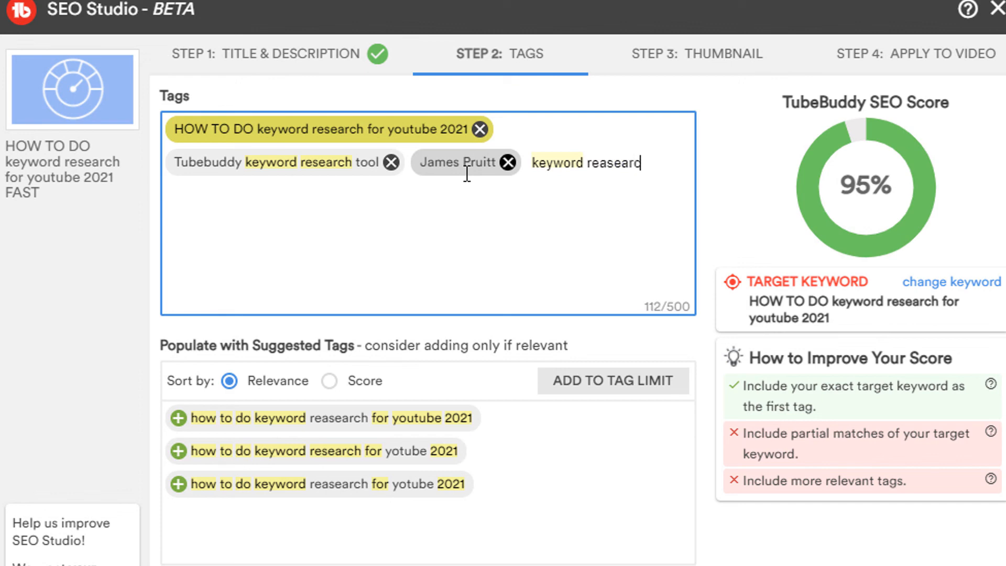
key(BackSpace)
key(BackSpace)
key(BackSpace)
key(BackSpace)
key(BackSpace)
key(BackSpace)
text(search)
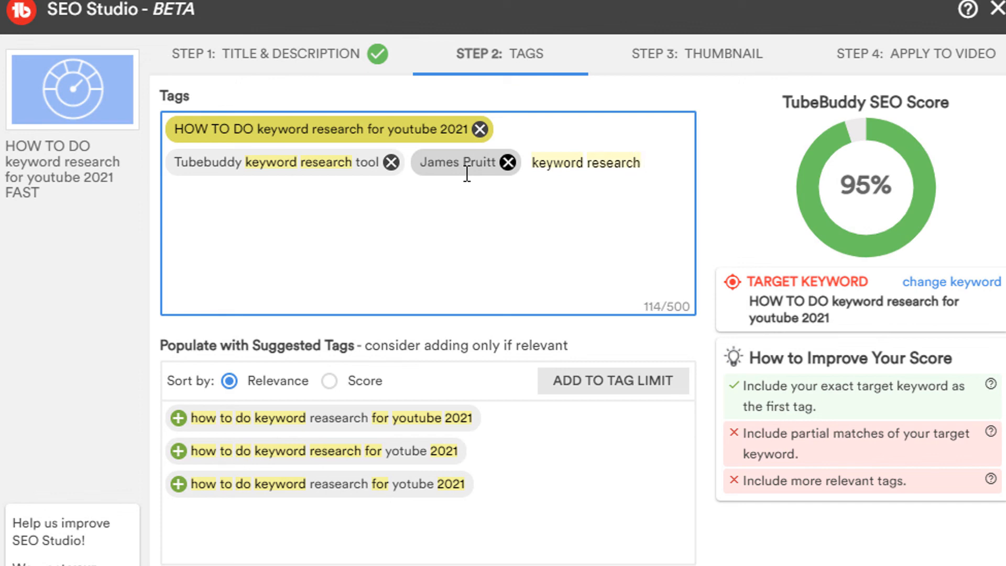
text( 2021)
key(Return)
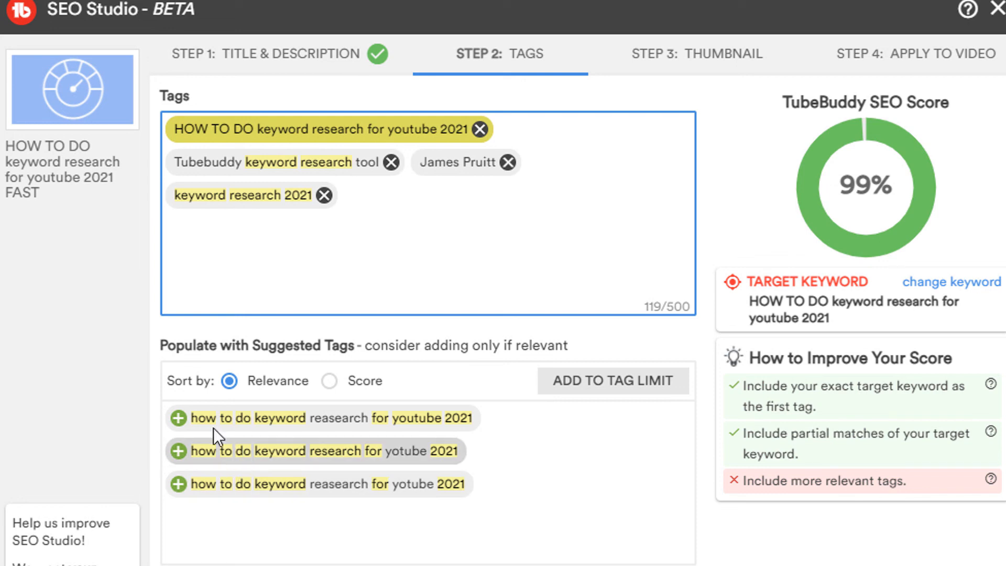
Step: Add all three suggested tags, plus the custom tags "youtube keyword research", "search relevance" and "keyword tags"
click(177, 419)
click(178, 451)
click(178, 483)
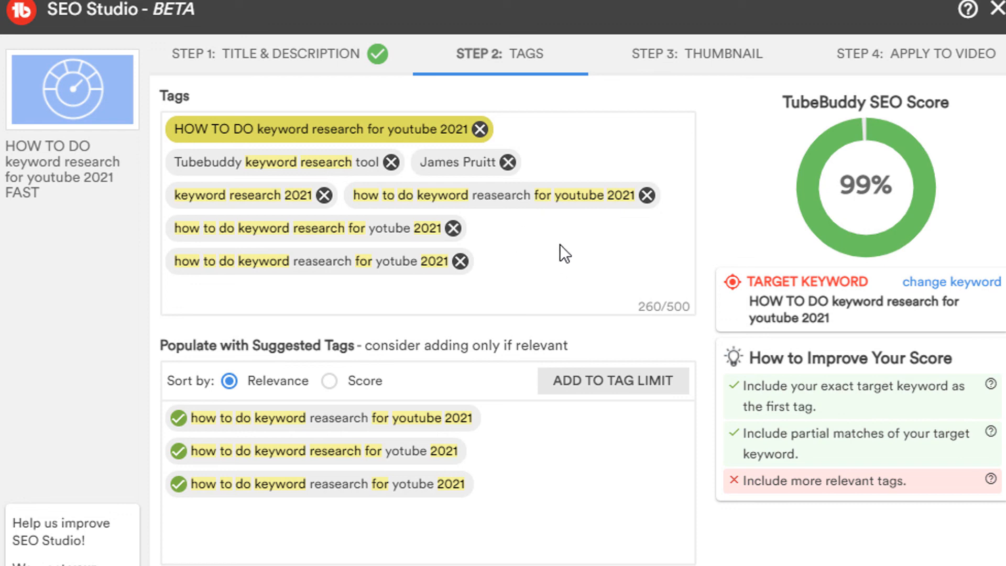
click(510, 274)
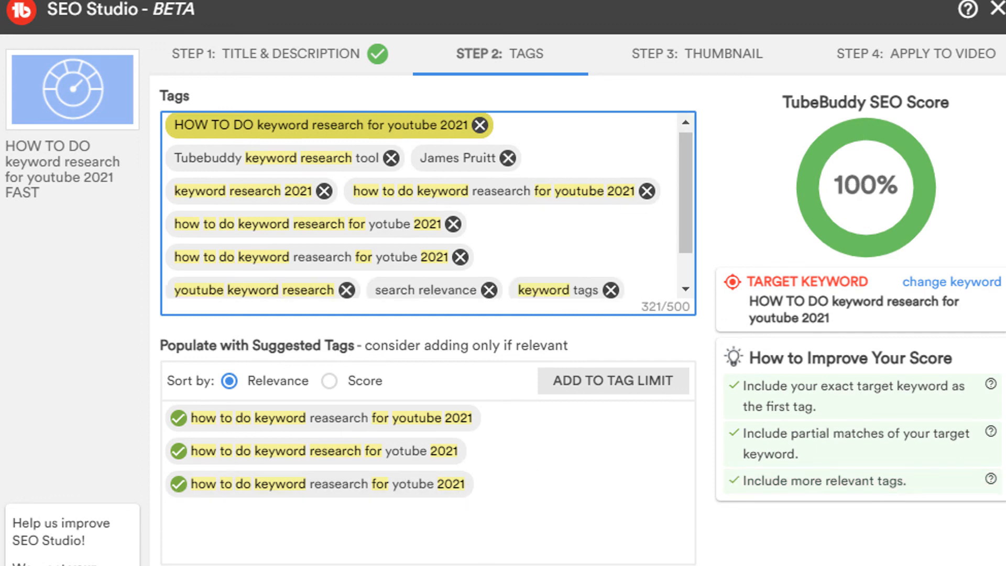
Step: Save the optimization as a draft and close SEO Studio
click(445, 564)
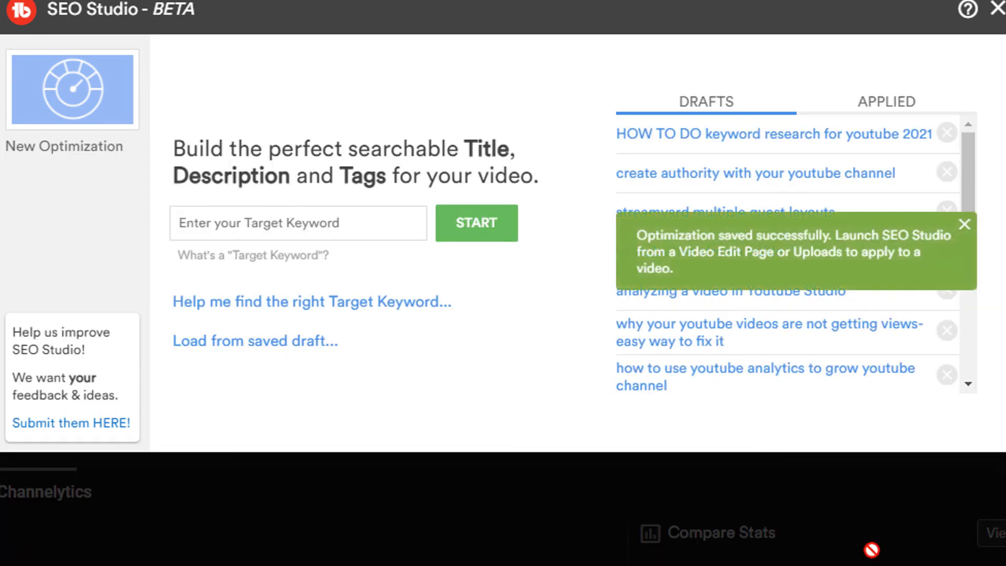
click(997, 8)
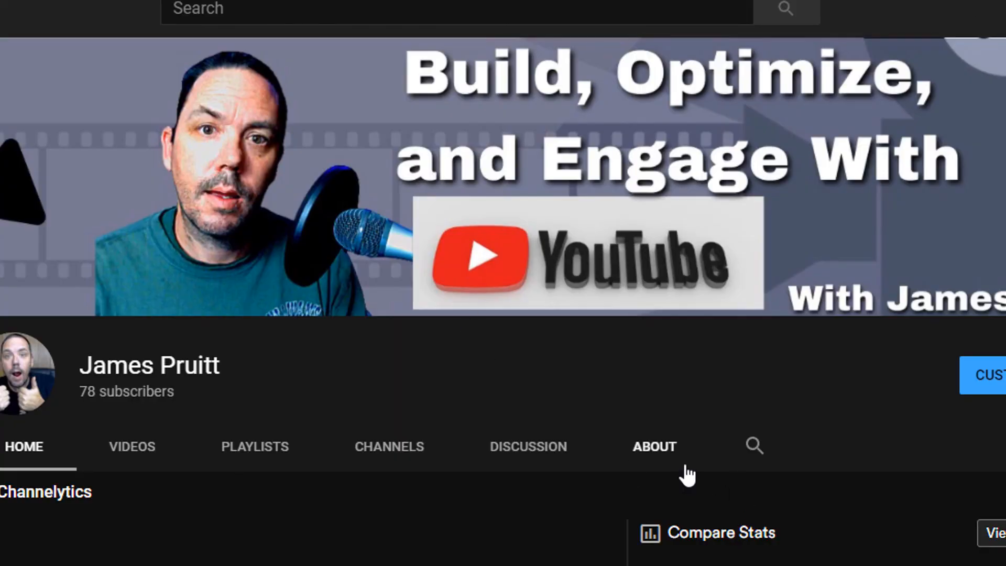